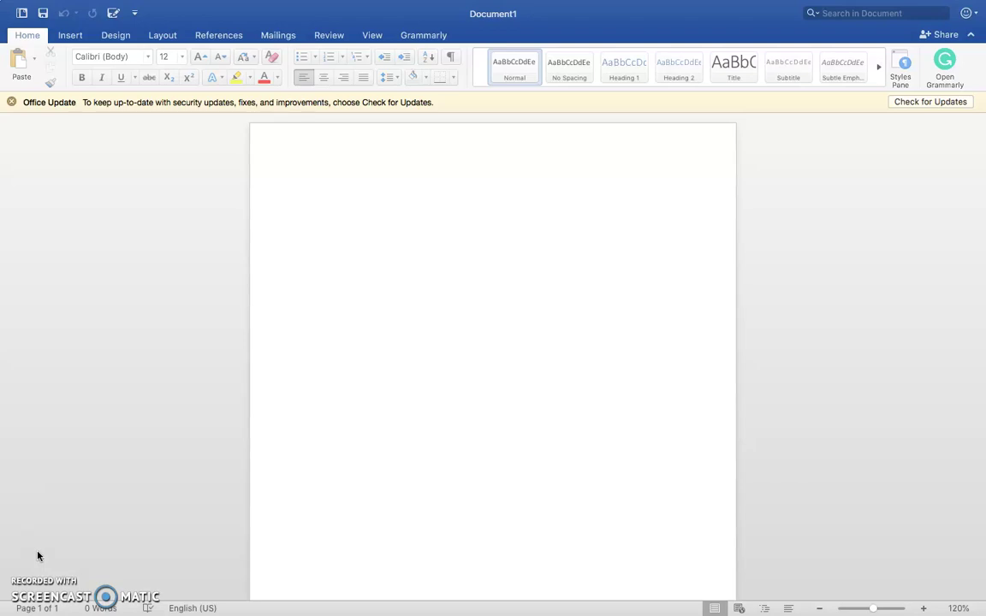
# - Dismiss the Office Update message bar above blank Document1
pyautogui.click(37, 556)
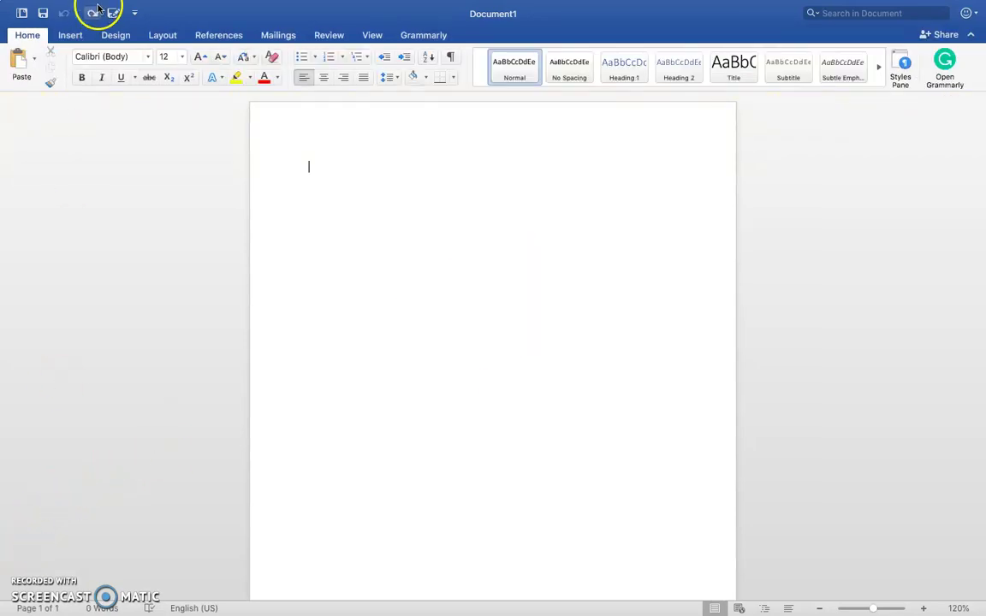
# - Insert the built-in Filigree cover page from the Cover Page gallery
pyautogui.click(76, 39)
pyautogui.click(53, 50)
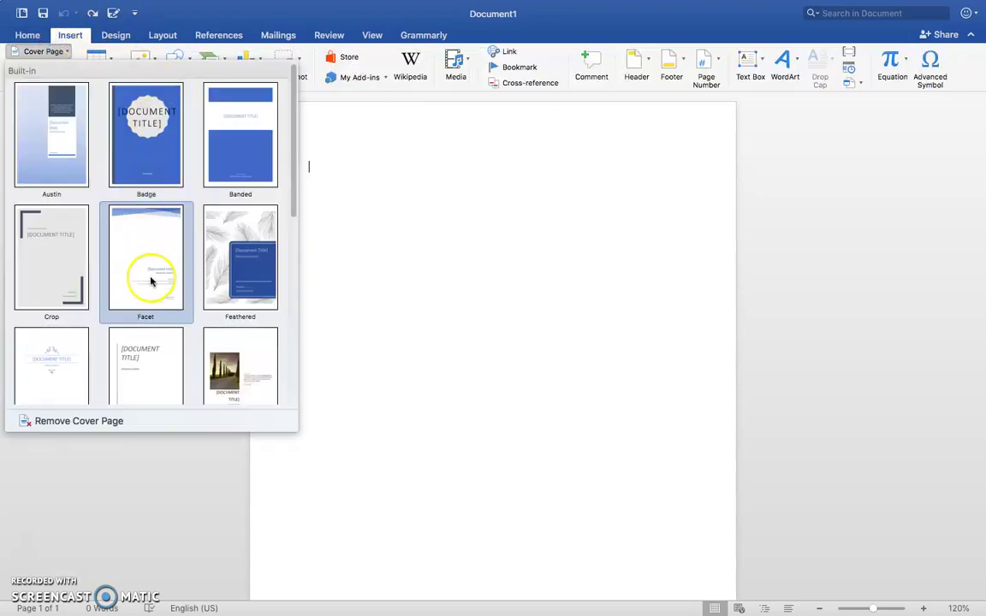
pyautogui.scroll(-2, 201, 85)
pyautogui.scroll(-2, 132, 282)
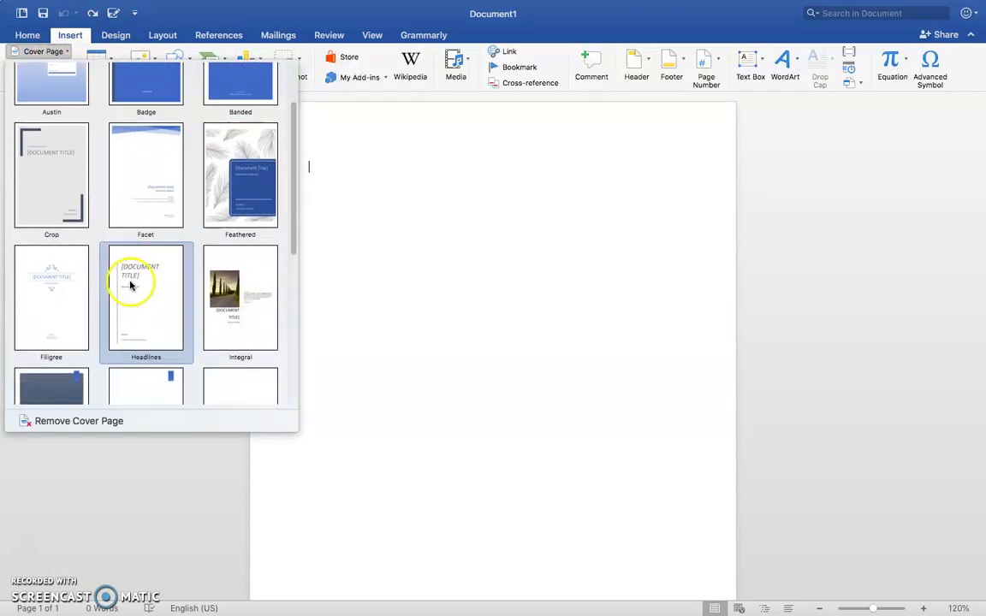
pyautogui.click(44, 292)
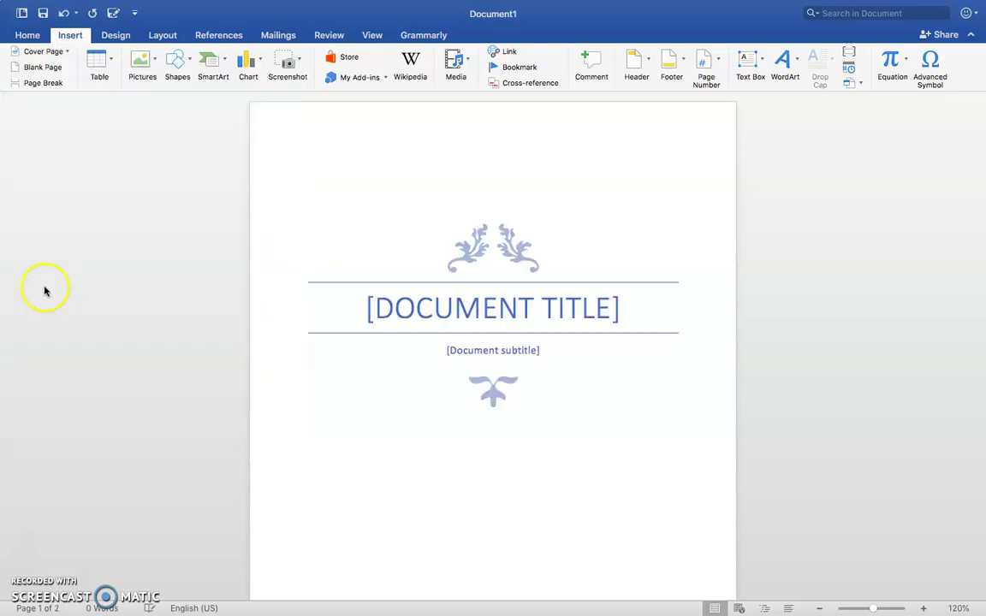
# - Replace the cover page title placeholder with 'ROYAL COURSES'
pyautogui.click(543, 322)
pyautogui.press('BackSpace')
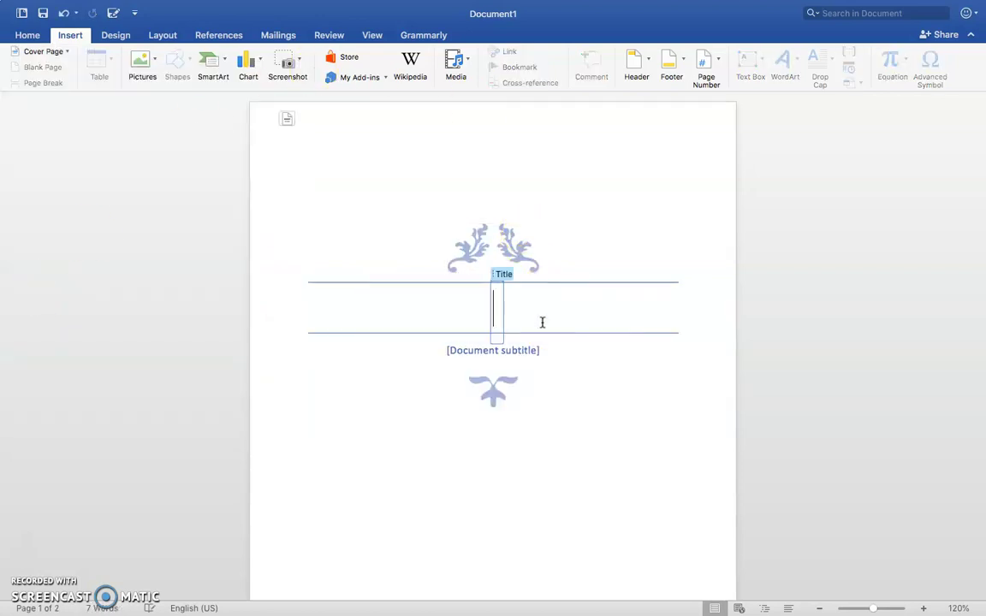
pyautogui.write('R')
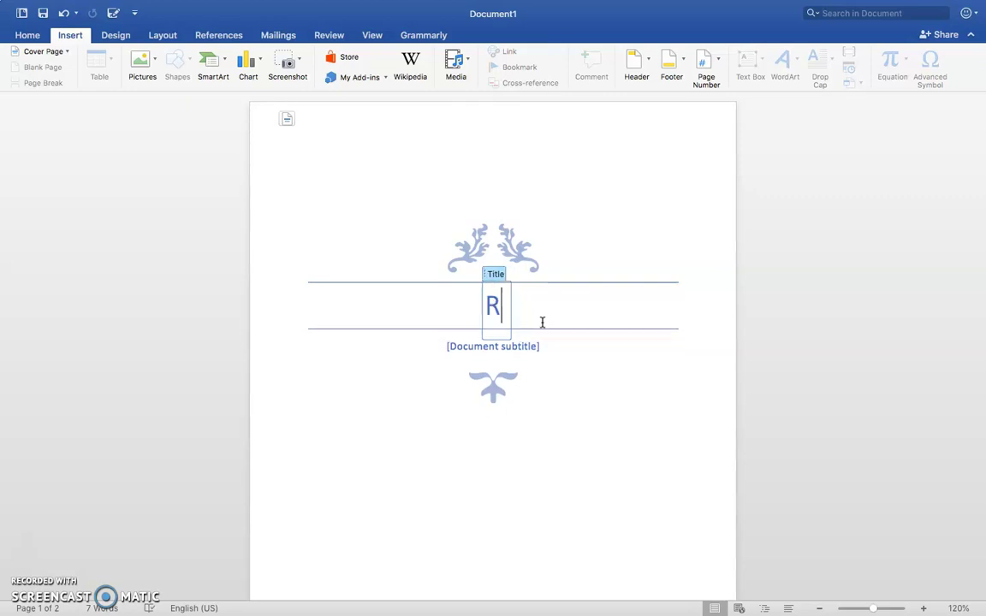
pyautogui.write('OY')
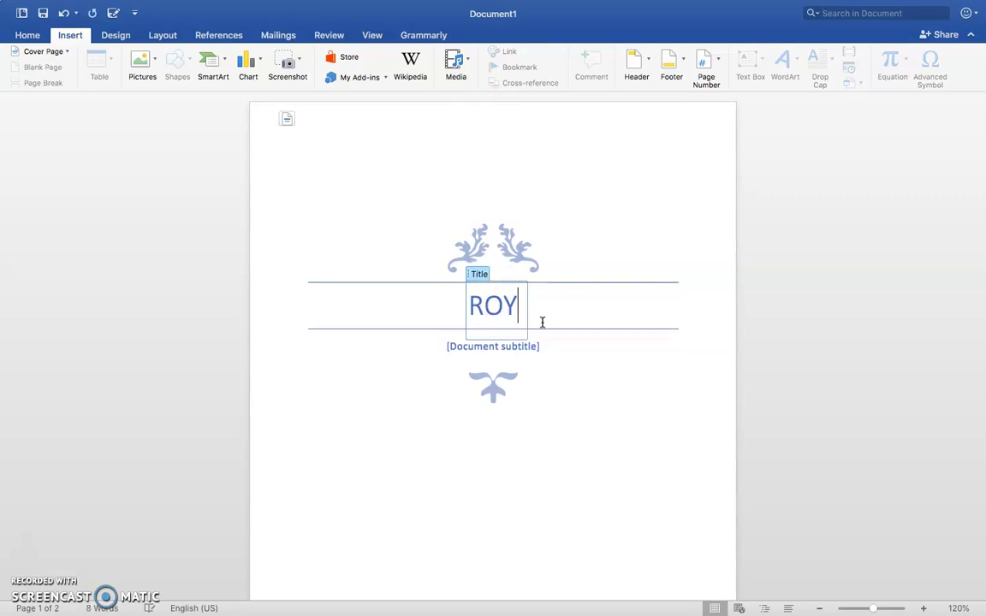
pyautogui.write('AL COURSES')
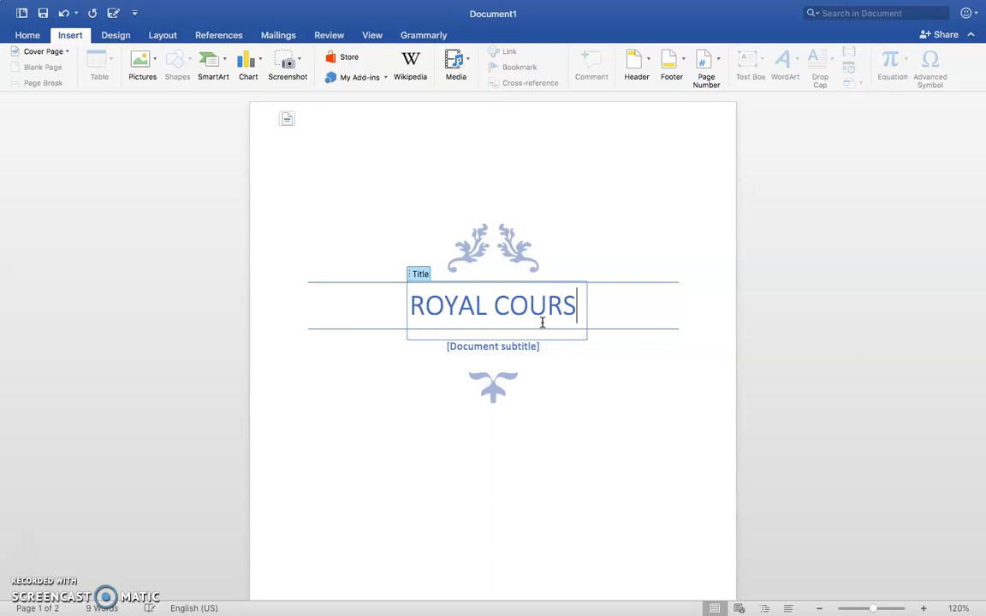
# - Replace the subtitle placeholder with 'Word document'
pyautogui.click(516, 349)
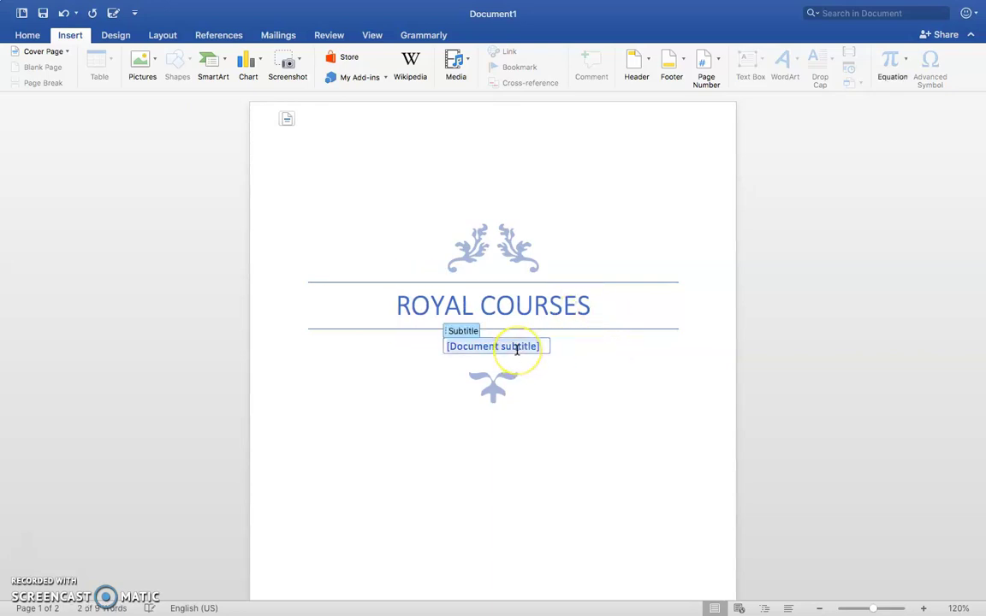
pyautogui.press('BackSpace')
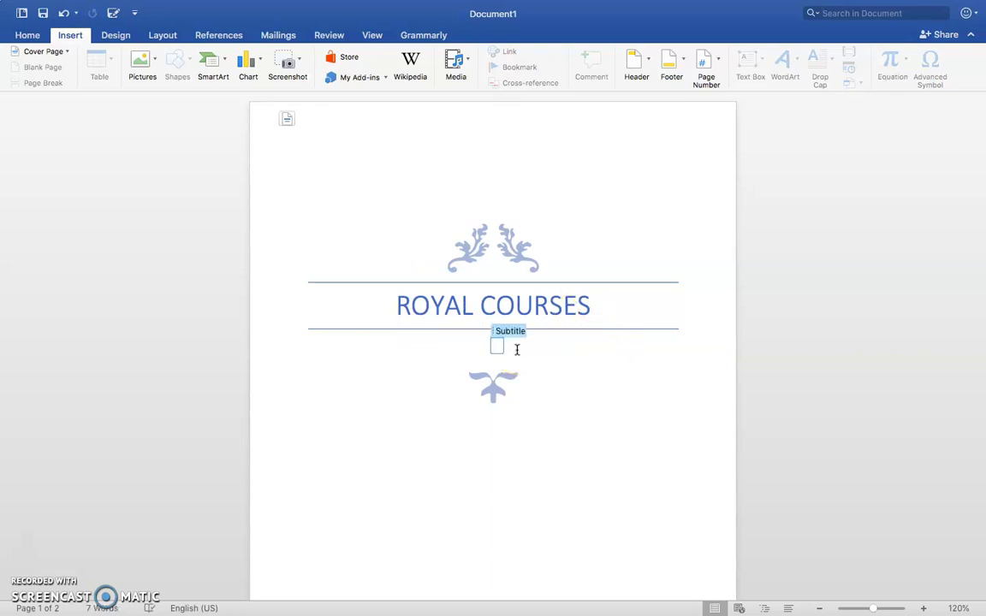
pyautogui.write('Word do')
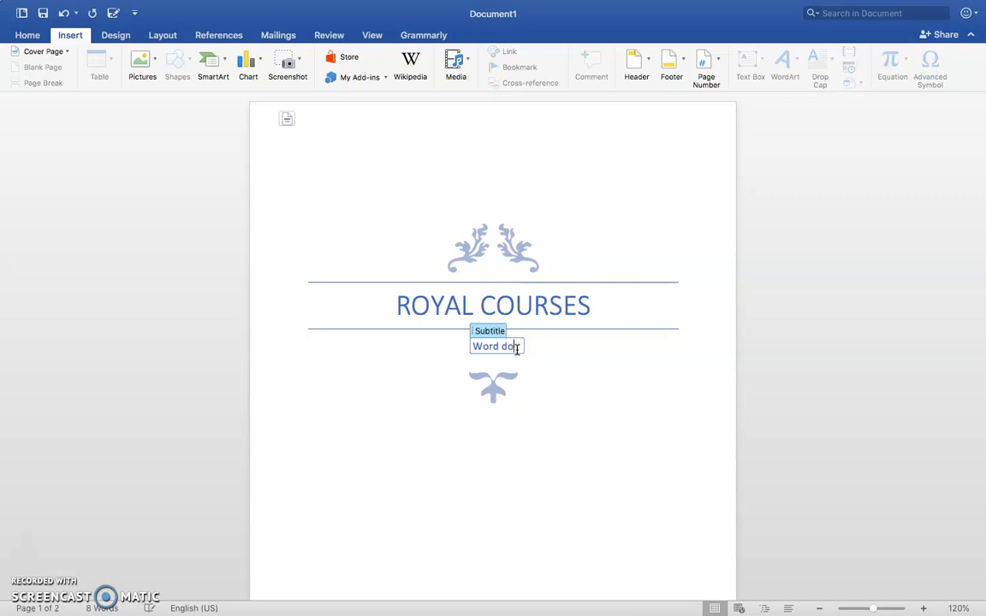
pyautogui.write('cument')
pyautogui.click(613, 353)
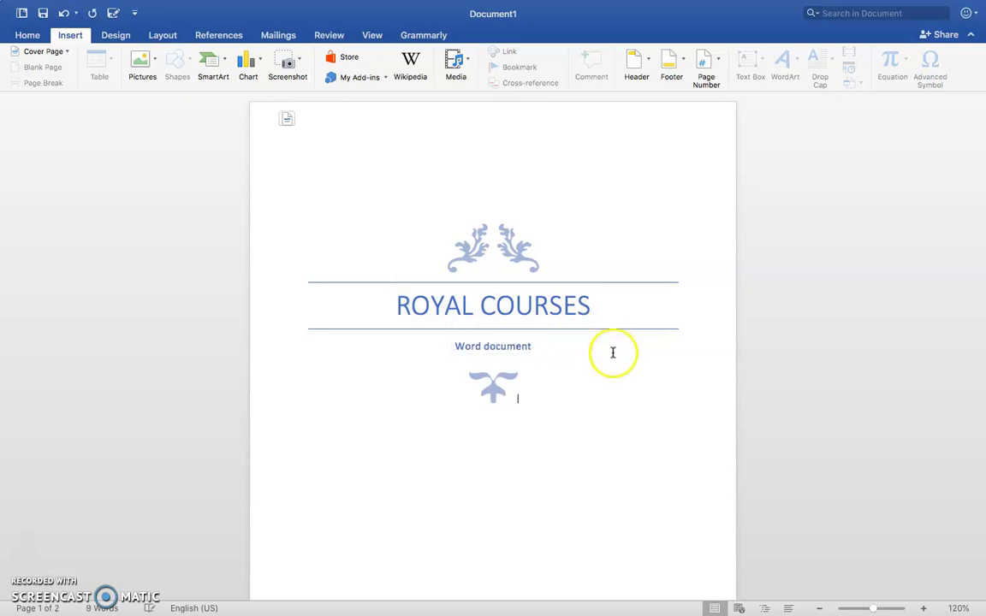
# - Scroll past the cover page's date and company fields down to blank page 2
pyautogui.scroll(-10, 612, 352)
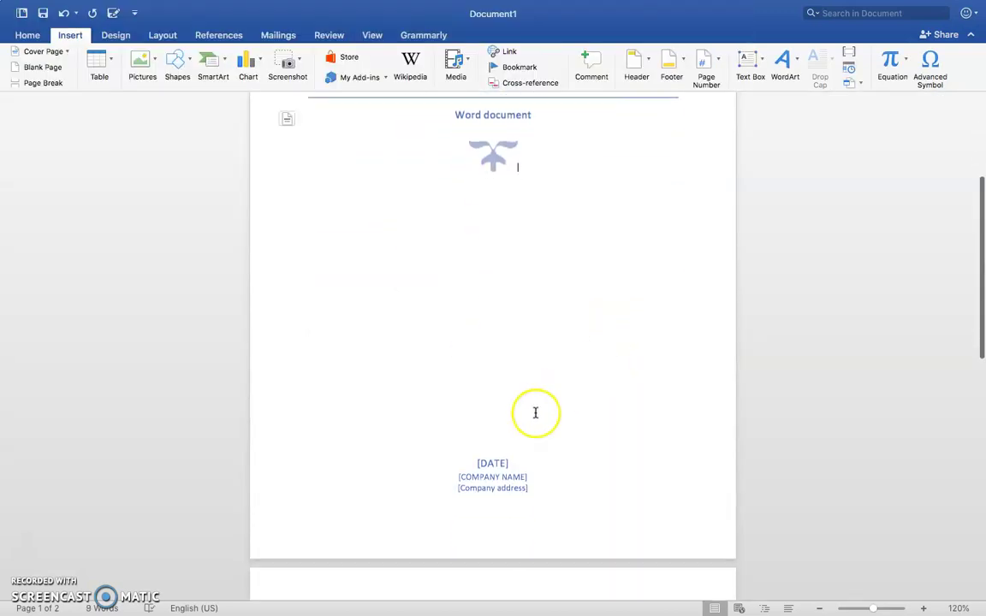
pyautogui.click(495, 463)
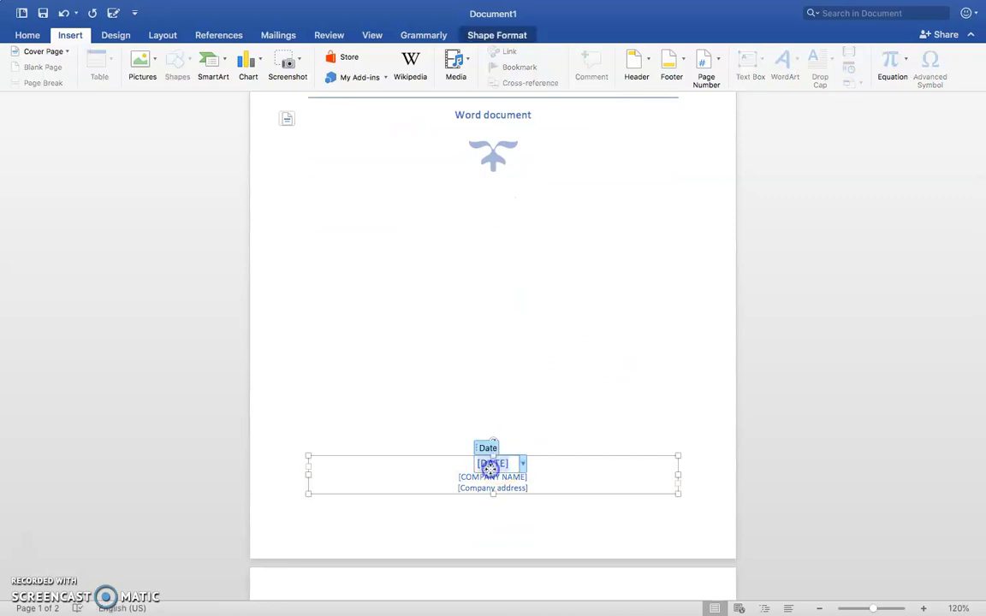
pyautogui.click(589, 493)
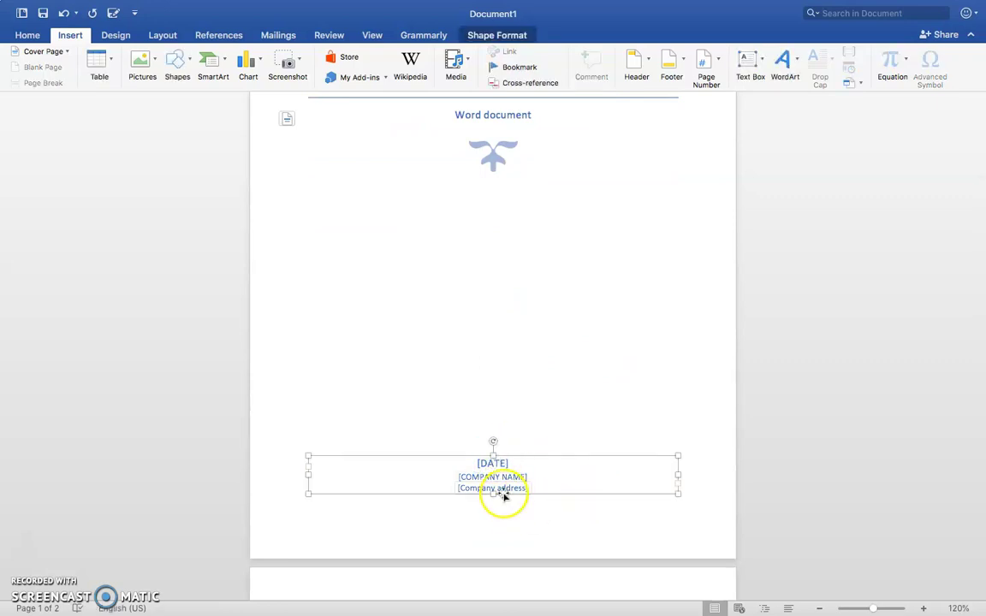
pyautogui.scroll(-5, 310, 331)
pyautogui.click(310, 332)
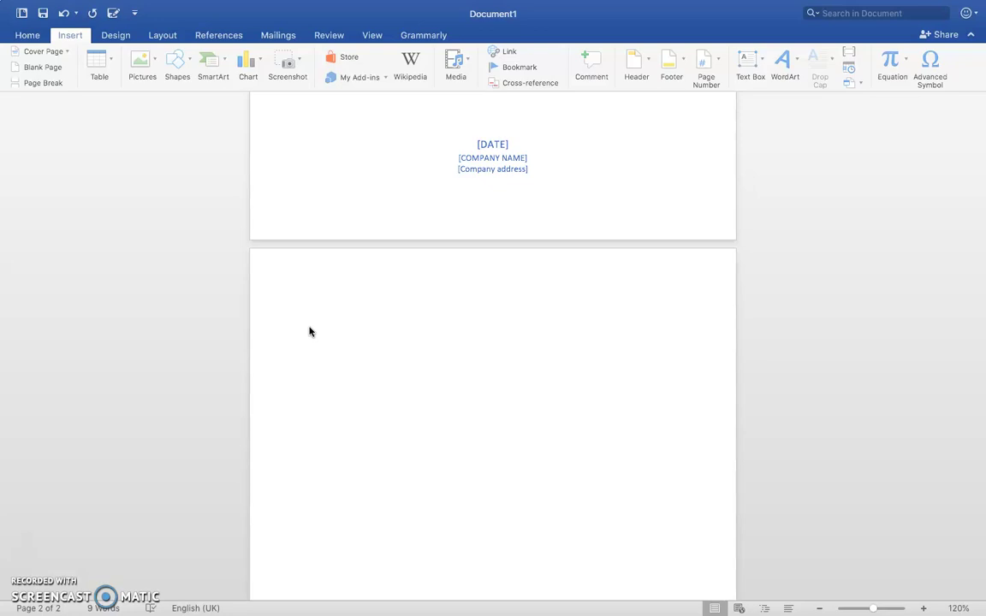
# - Add a Lorem ipsum sample paragraph on page 2 and change all text to Georgia
pyautogui.click(351, 327)
pyautogui.write('Lorem ipsum dolor sit amet, consectetur adipiscing elit. Sed auctor at sapien non ultricies. In in porta sem. Donec sed suscipit erat, ut fringilla diam. Interdum et malesuada fames ac ante ipsum primis in faucibus. Sed vulputate nulla turpis, et efficitur nulla rhoncus ut. Curabitur ac aliquam orci, sed volutpat enim. Aliquam imperdiet non nibh a suscipit. Fusce ornare placerat nunc et pellentesque. Nullam commodo enim quis libero maximus dignissim. Nam efficitur tincidunt arcu, quis vestibulum lorem vehicula eleifend. Cras eu lacus semper, euismod risus at, eleifend dui. Donec egestas maximus neque, egestas pretium sapien molestie sit amet. Pellentesque habitant morbi tristique senectus et netus et malesuada fames ac turpis egestas.')
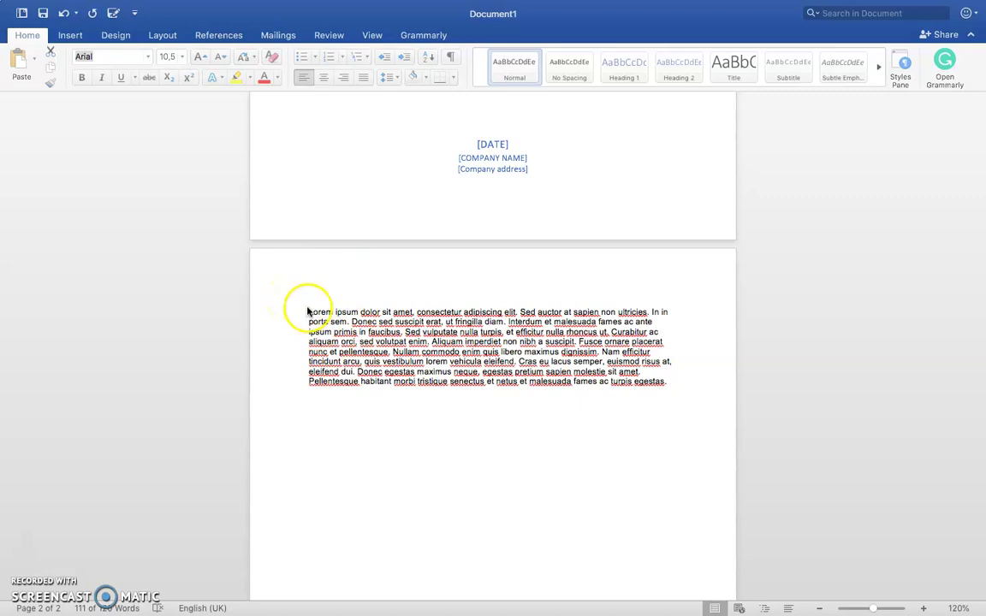
pyautogui.press('super+a')
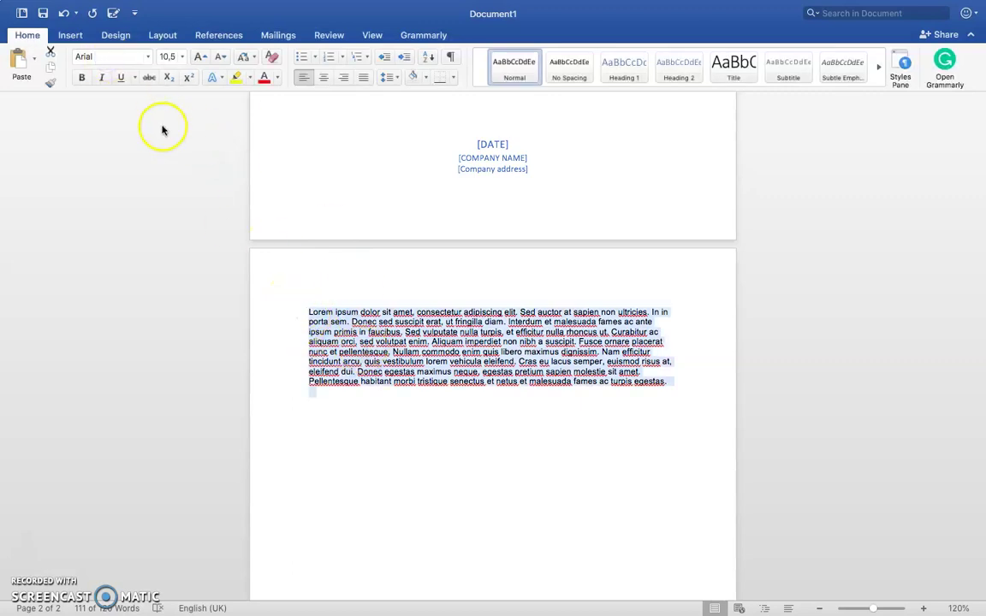
pyautogui.click(126, 57)
pyautogui.press('BackSpace')
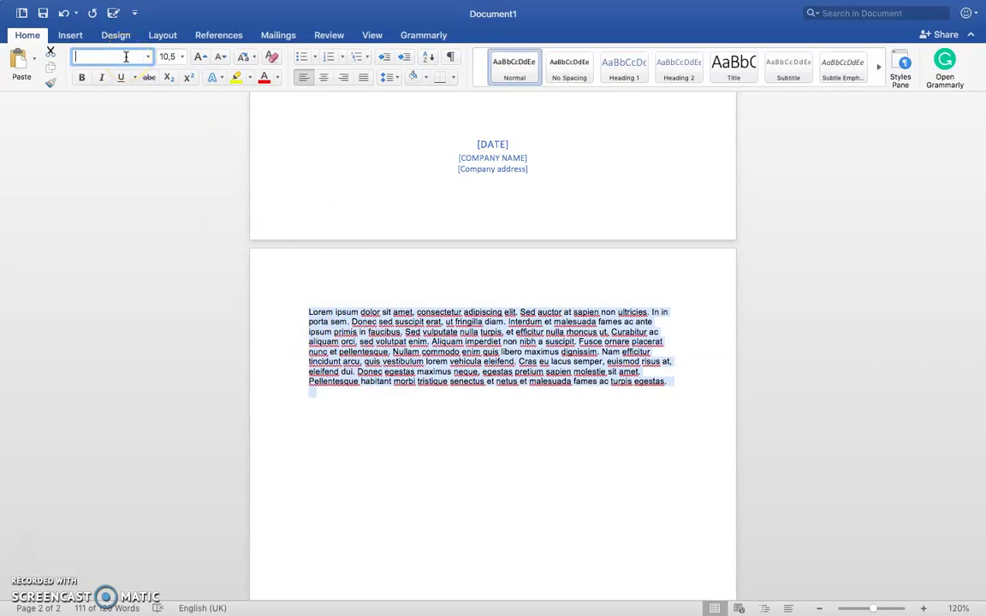
pyautogui.write('Georgia')
pyautogui.press('Return')
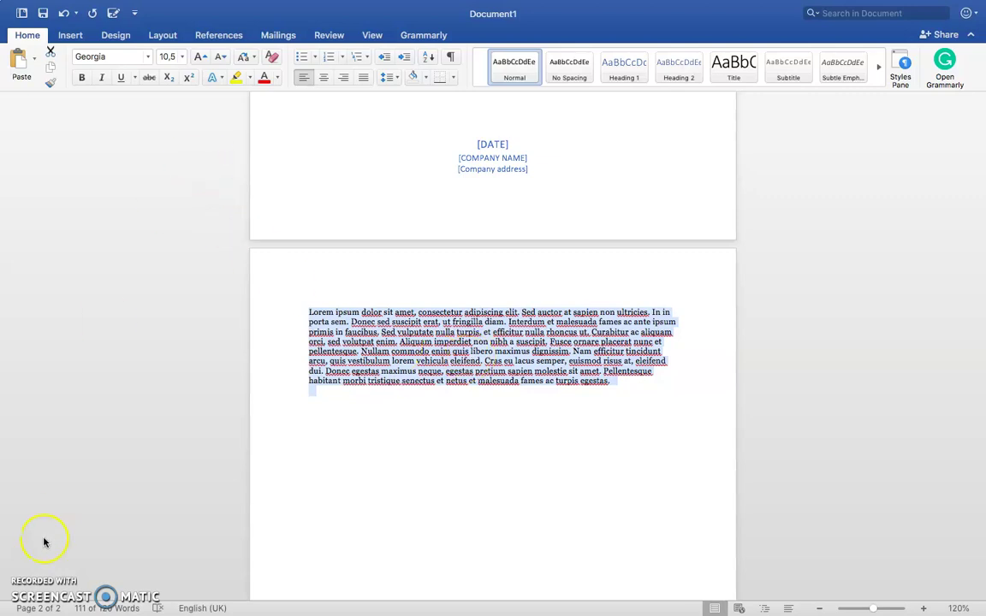
# - Change the Lorem ipsum paragraph's font size from 10 to 12 pt
pyautogui.press('super+z')
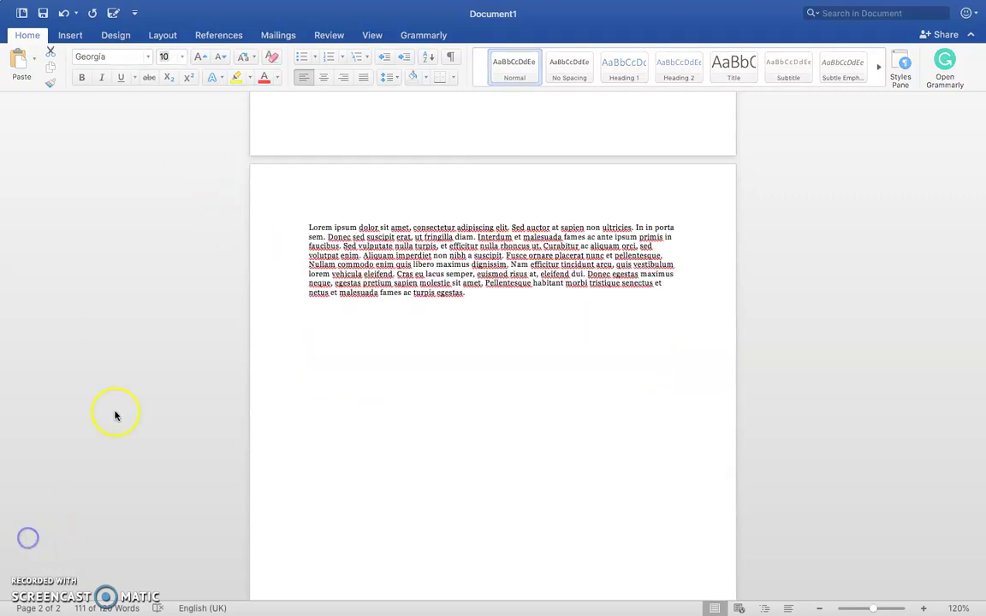
pyautogui.tripleClick(316, 242)
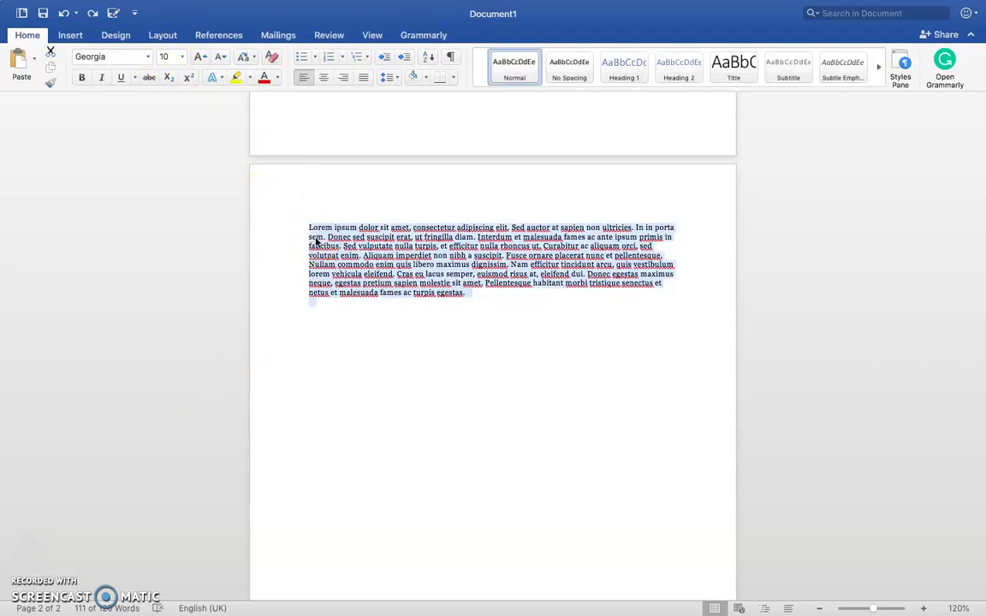
pyautogui.click(167, 57)
pyautogui.write('12')
pyautogui.press('Return')
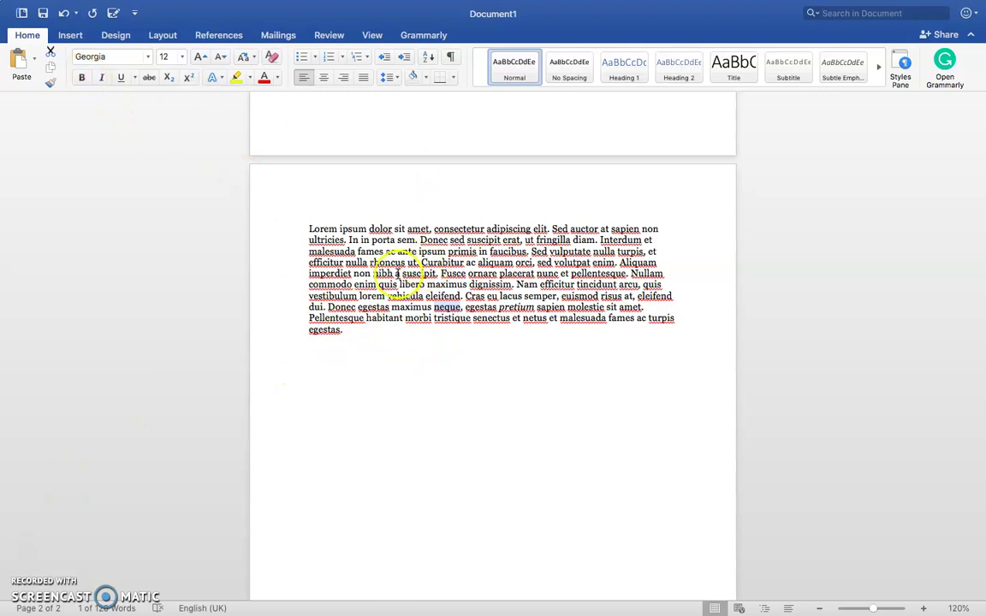
# - Bold the word 'suscipit' and italicize the following word 'Fusce'
pyautogui.moveTo(402, 273); pyautogui.dragTo(427, 273)
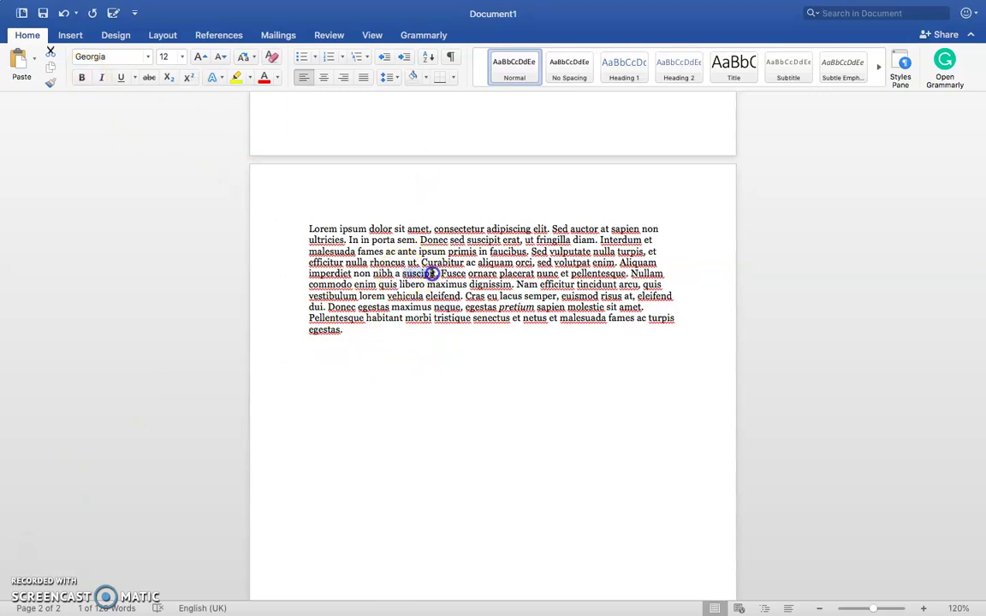
pyautogui.click(81, 77)
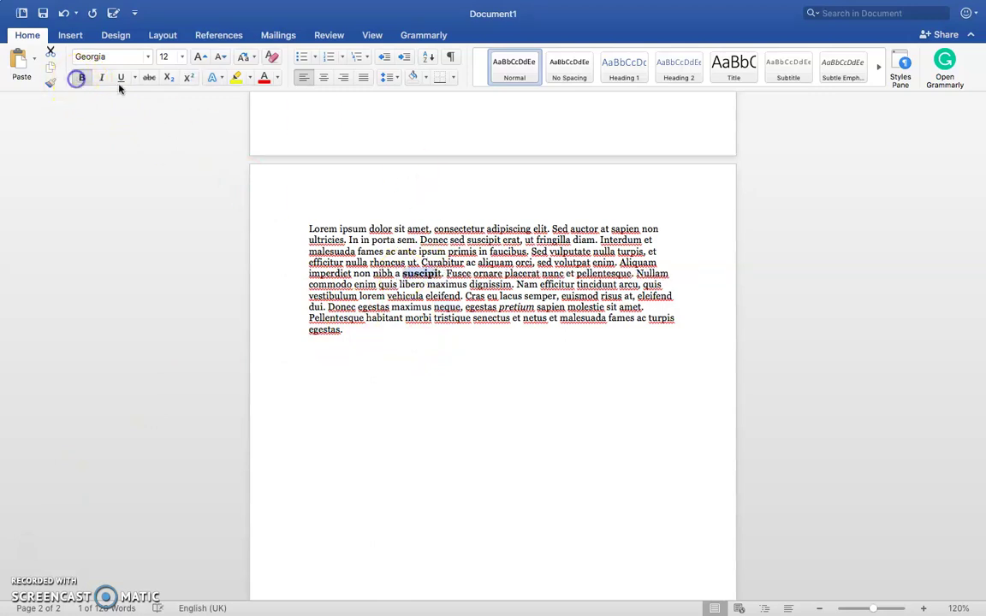
pyautogui.click(462, 272)
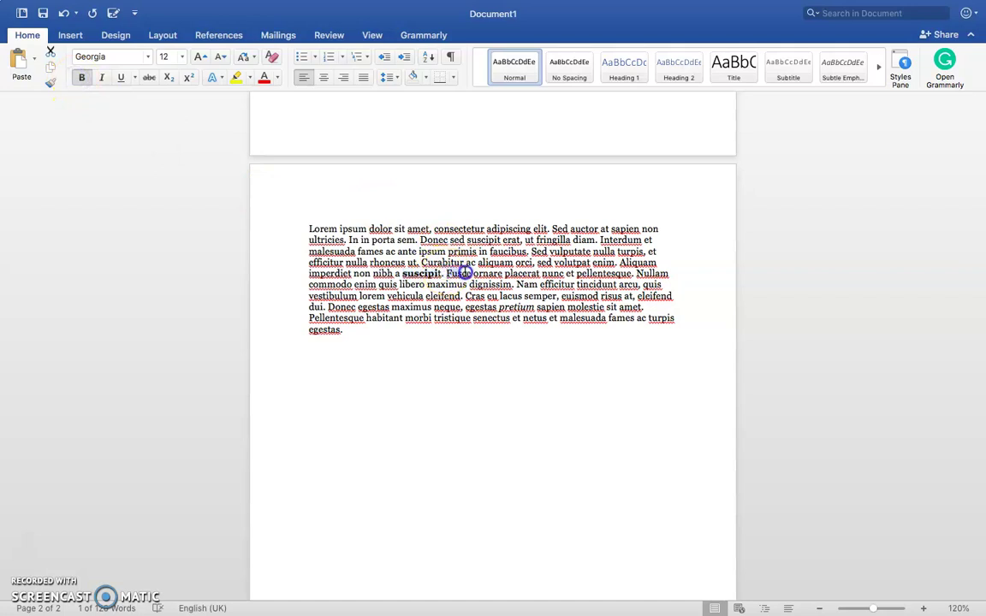
pyautogui.click(101, 77)
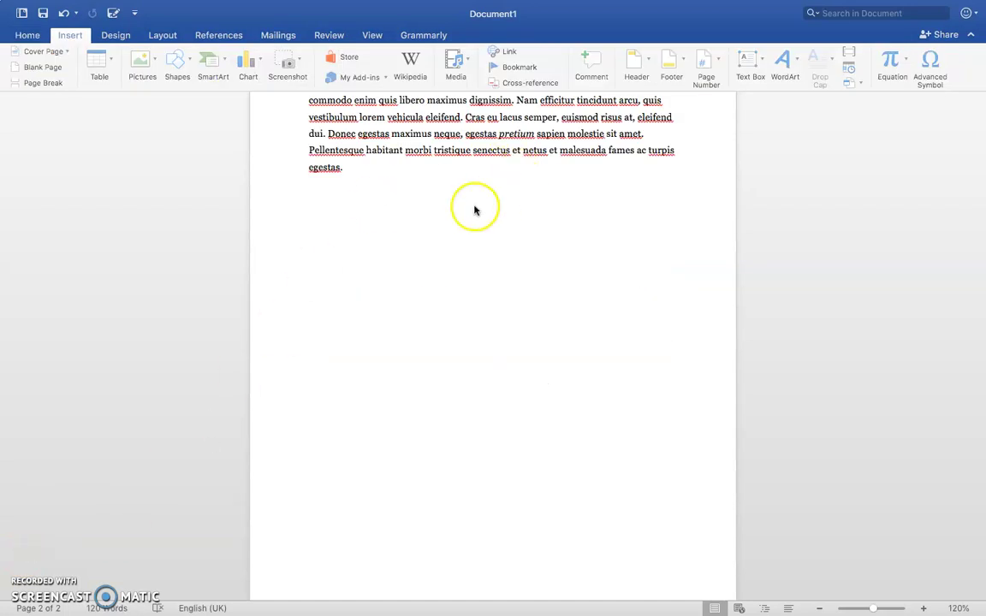
pyautogui.scroll(2, 407, 219)
pyautogui.scroll(1, 407, 220)
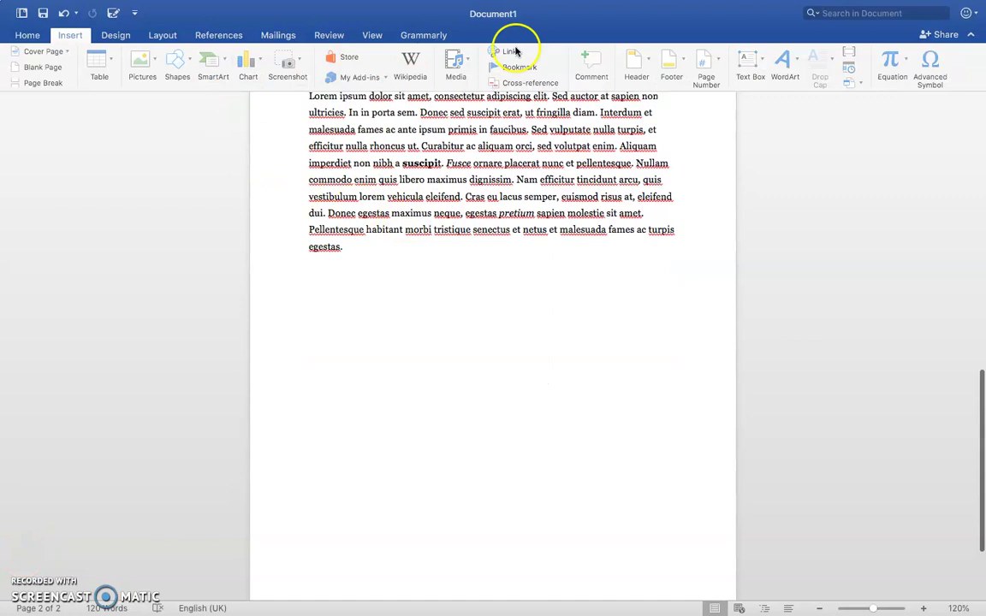
pyautogui.click(34, 37)
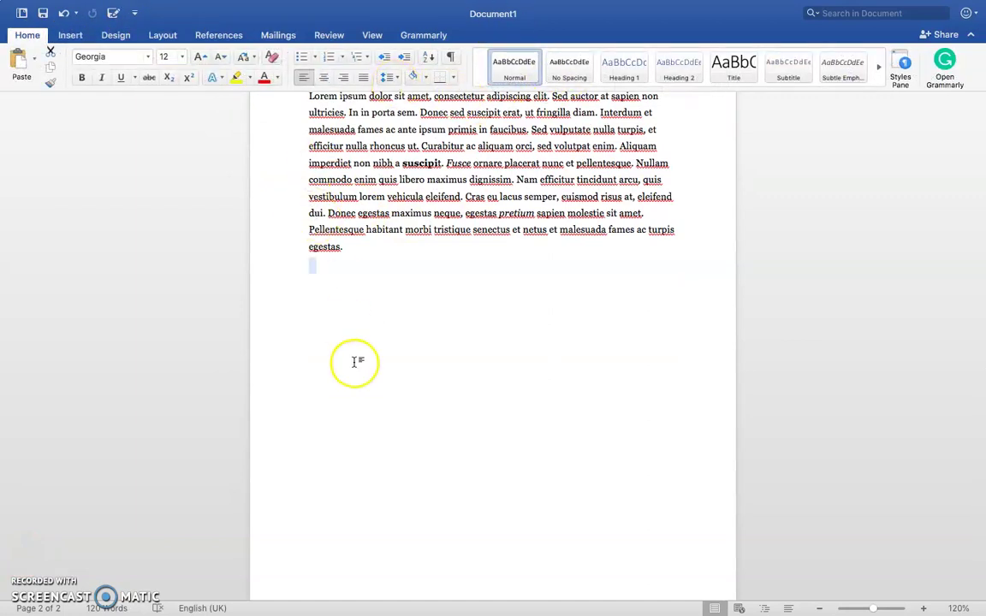
pyautogui.scroll(2, 350, 262)
pyautogui.moveTo(308, 167); pyautogui.dragTo(546, 334)
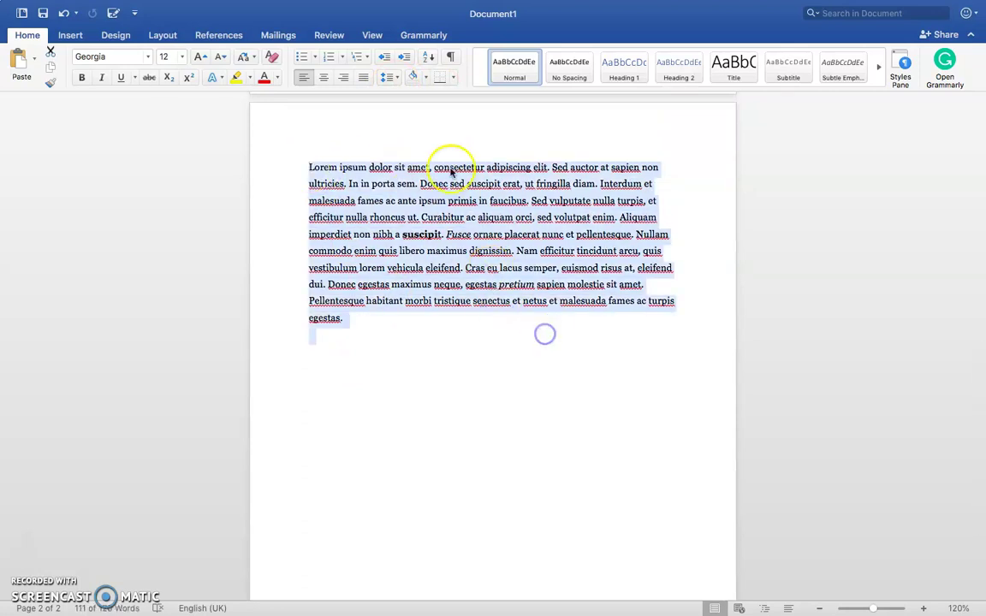
pyautogui.click(391, 78)
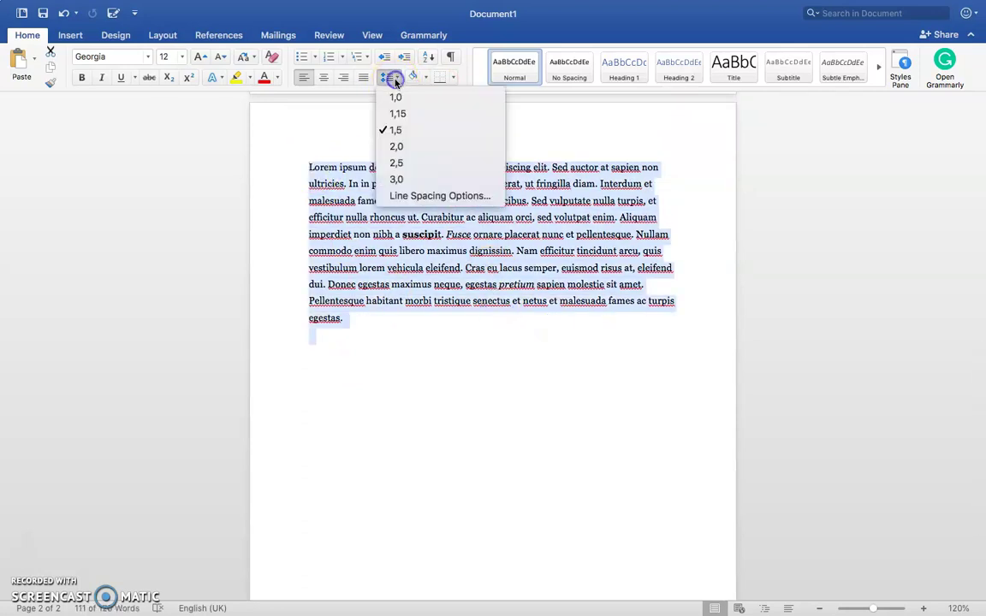
pyautogui.click(434, 117)
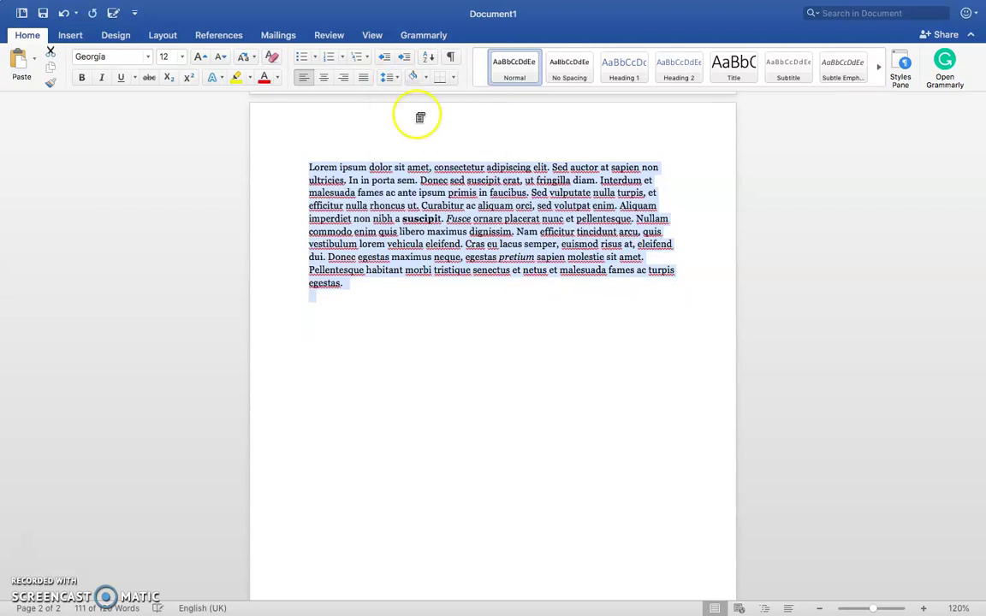
pyautogui.click(388, 78)
pyautogui.click(407, 130)
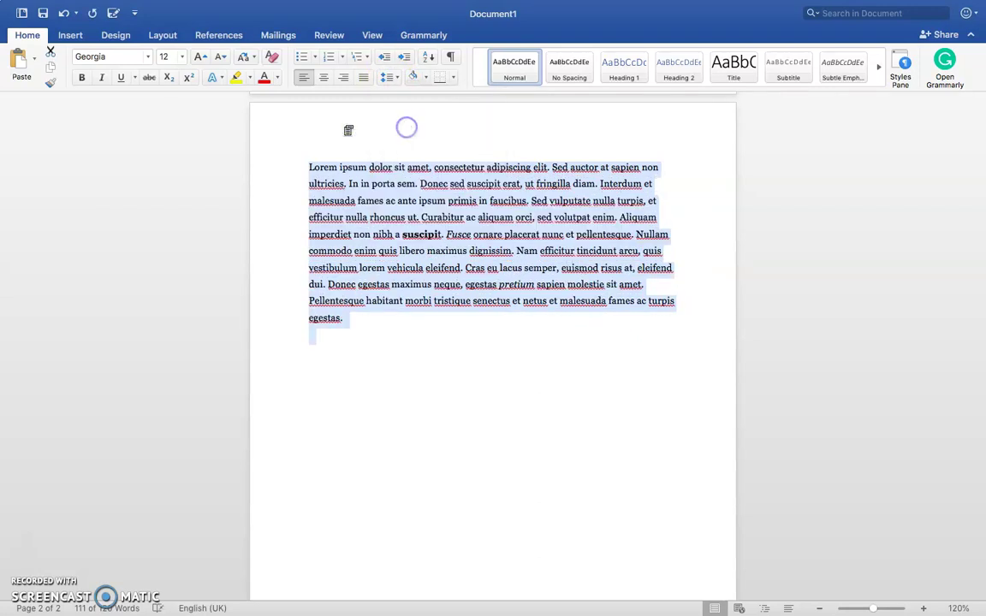
# - Add Bottom of page (Footer), Right-aligned page numbers with the first page unnumbered
pyautogui.click(93, 13)
pyautogui.click(72, 35)
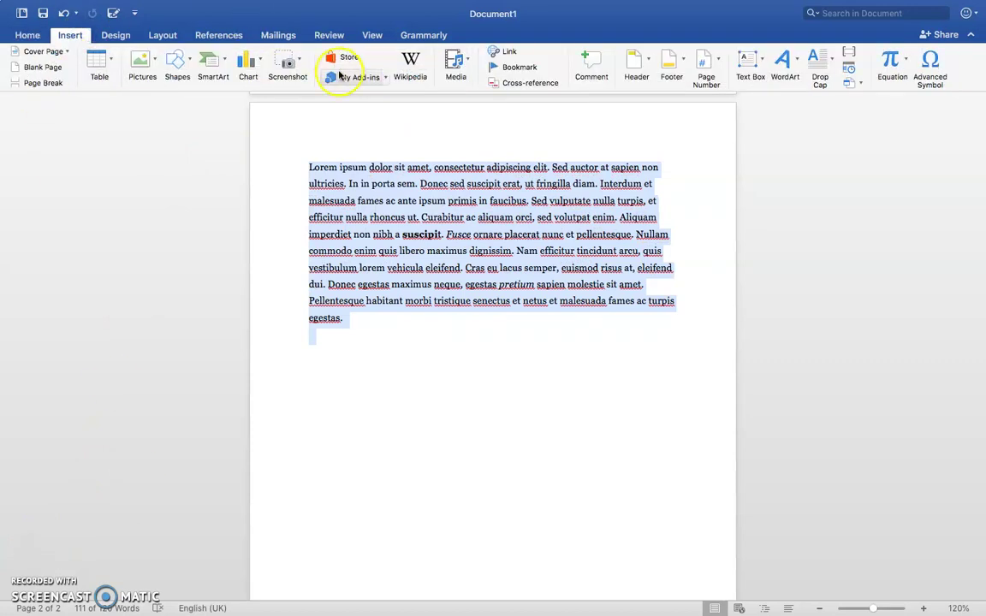
pyautogui.click(712, 62)
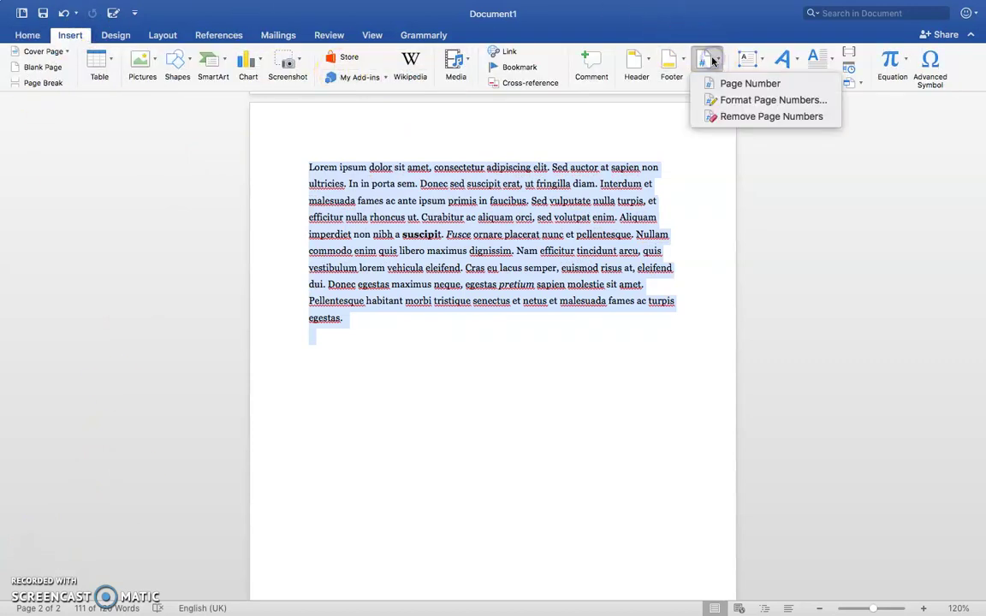
pyautogui.click(765, 81)
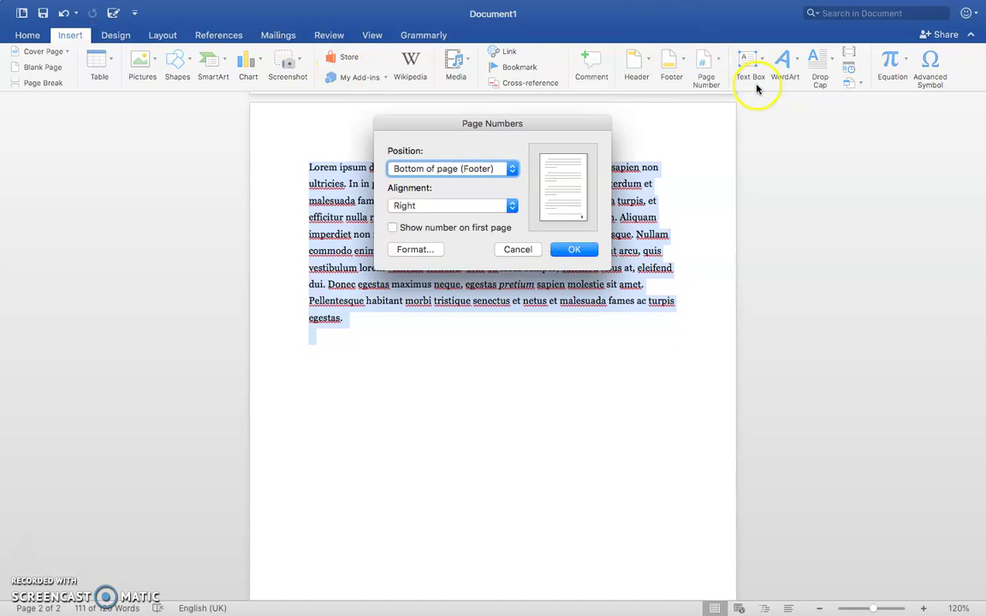
pyautogui.click(506, 171)
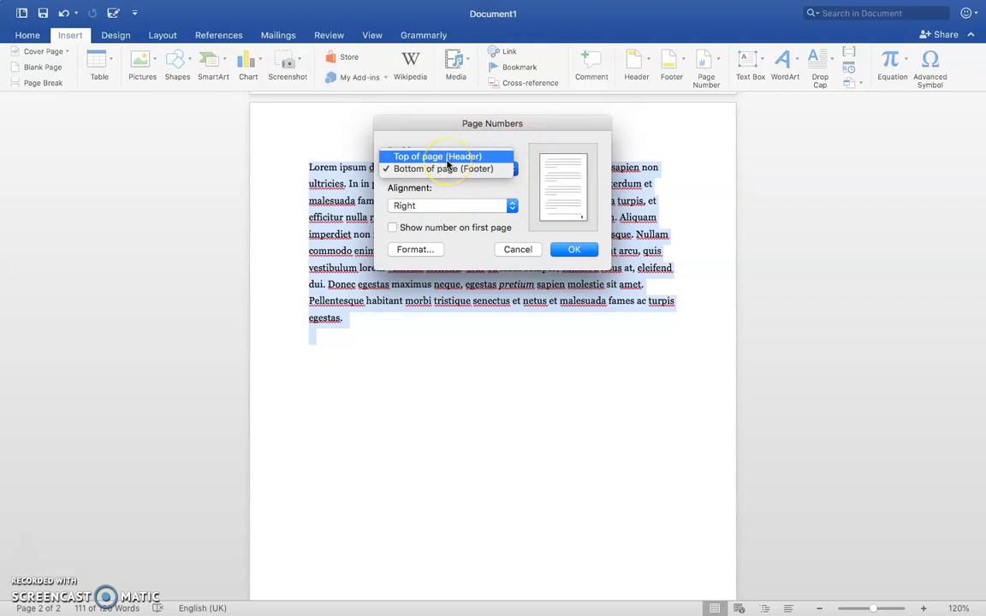
pyautogui.moveTo(447, 163); pyautogui.dragTo(473, 168)
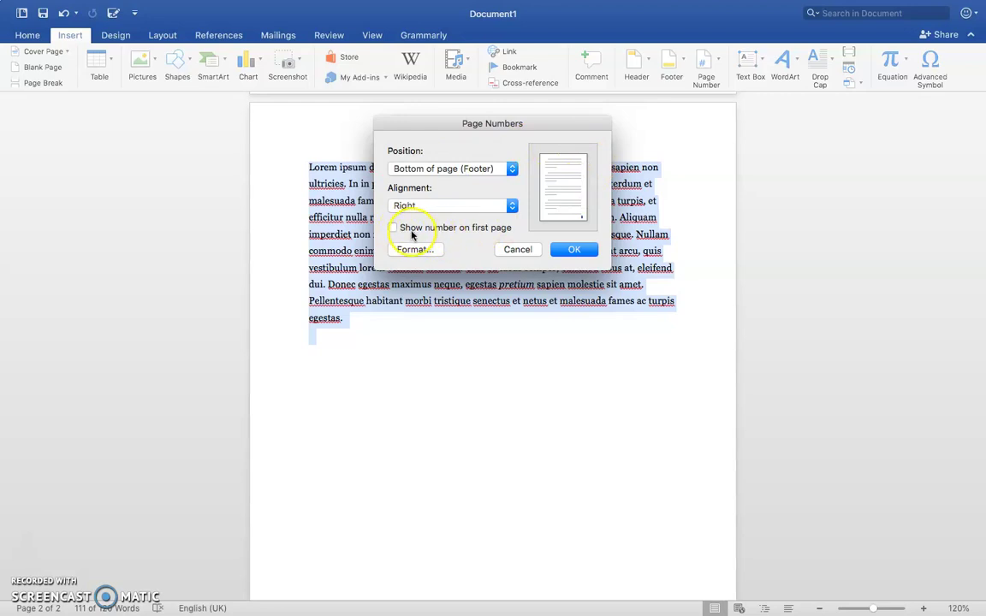
pyautogui.moveTo(411, 235); pyautogui.dragTo(484, 234)
pyautogui.click(575, 248)
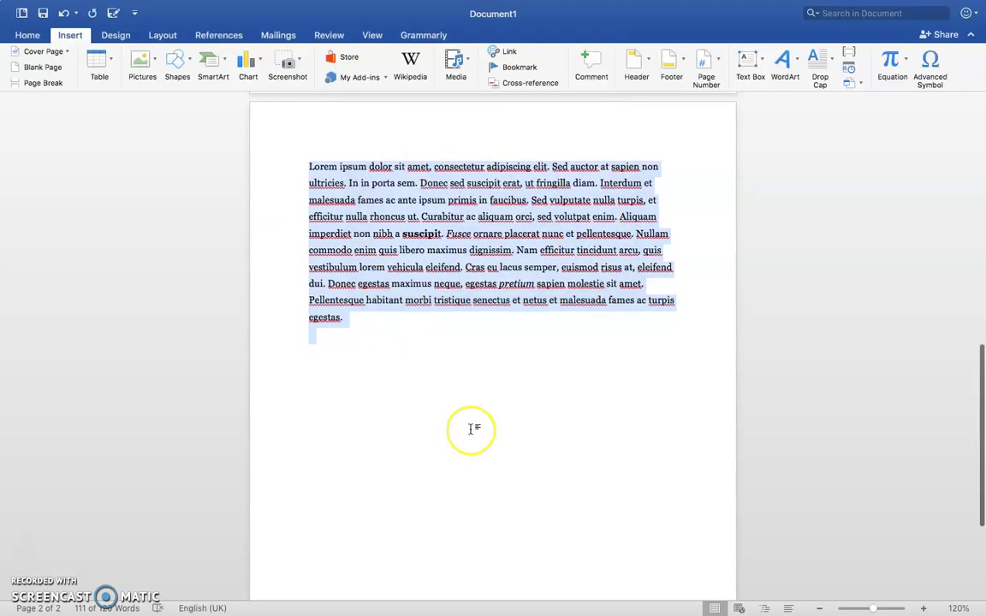
pyautogui.scroll(-5, 469, 428)
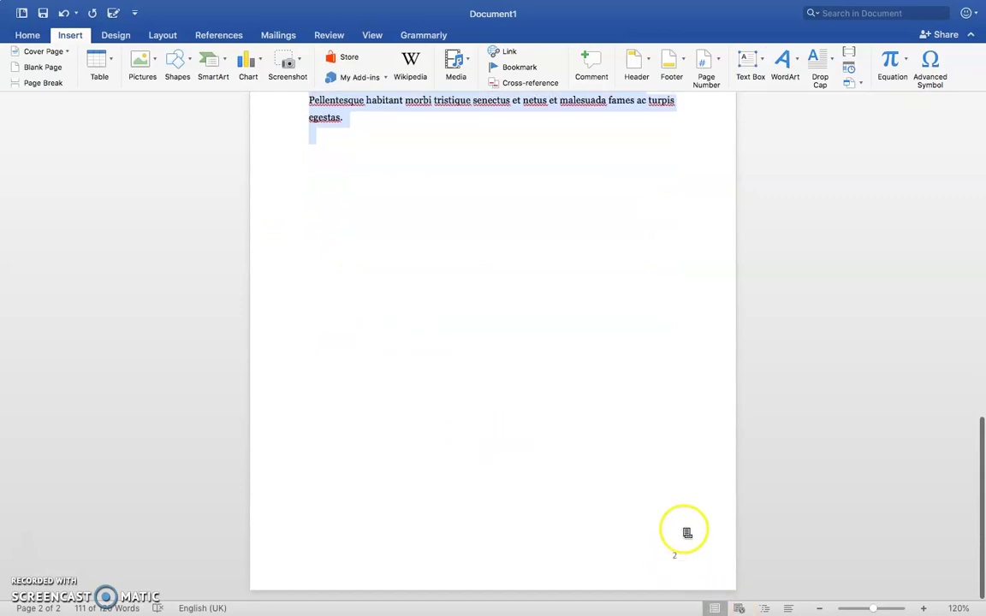
pyautogui.scroll(10, 598, 407)
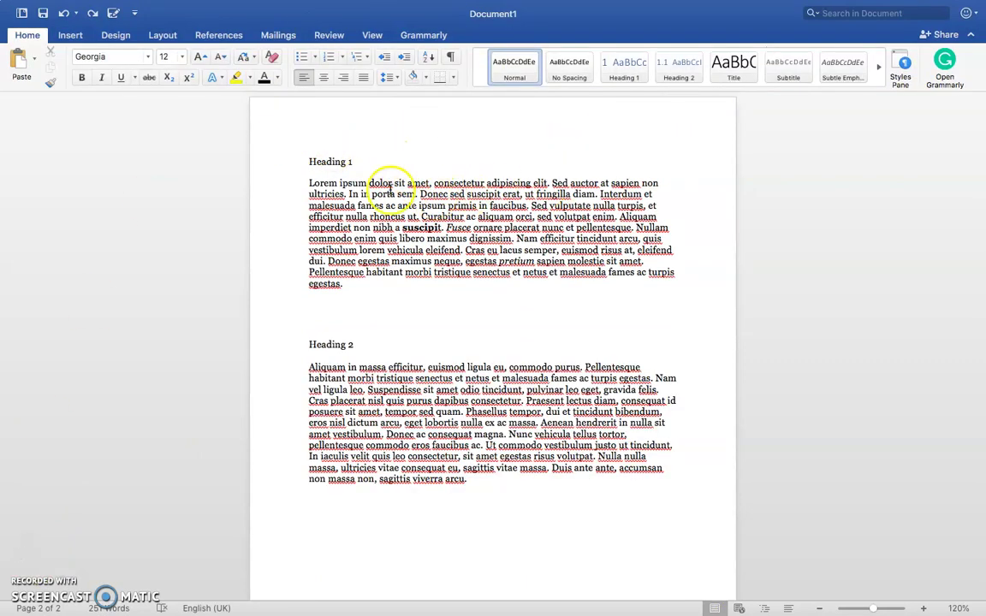
# - Apply the Title style to the Heading 1 and Heading 2 lines
pyautogui.moveTo(357, 159); pyautogui.dragTo(309, 154)
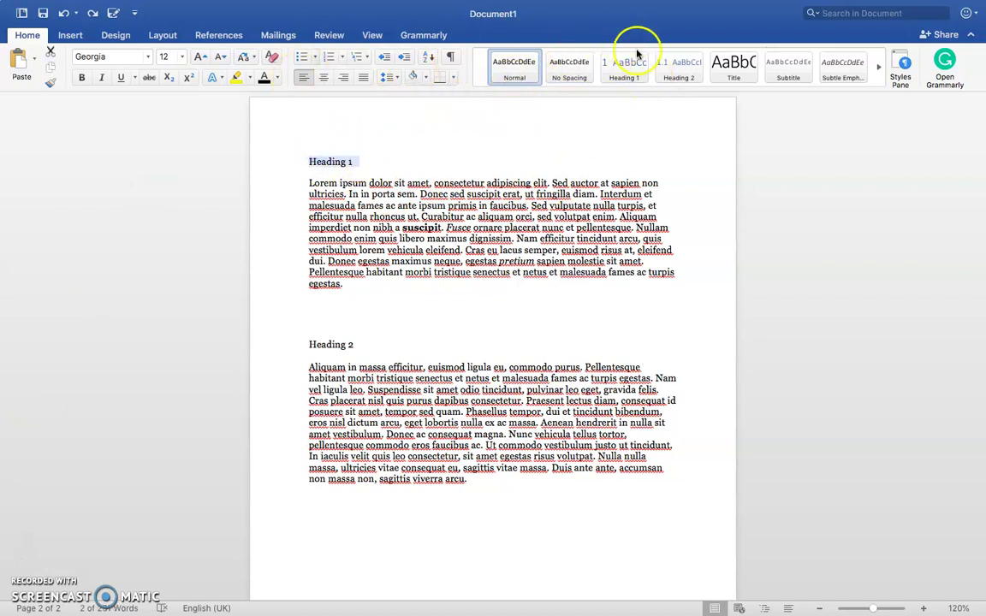
pyautogui.click(729, 69)
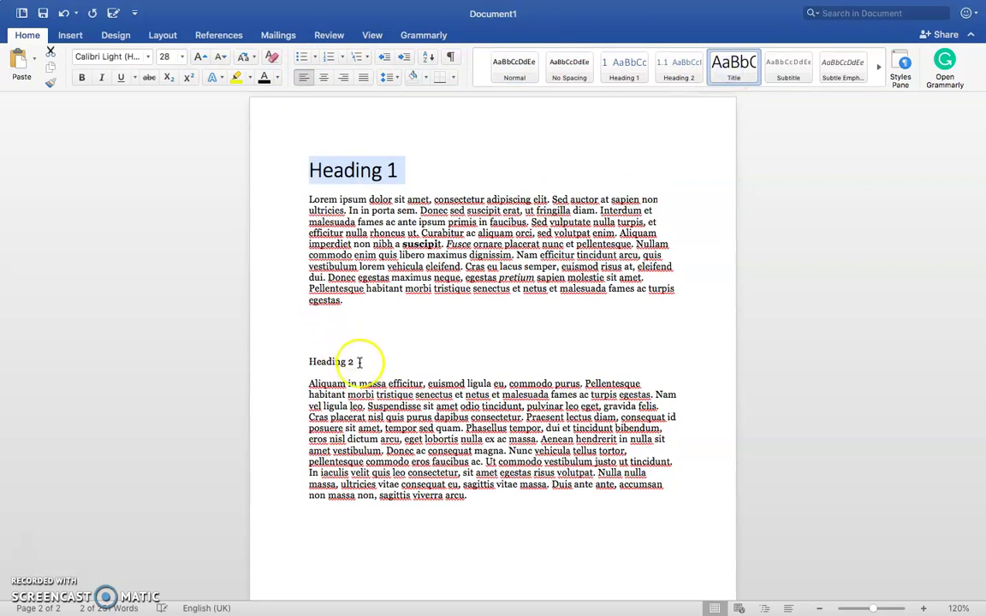
pyautogui.moveTo(360, 361); pyautogui.dragTo(311, 358)
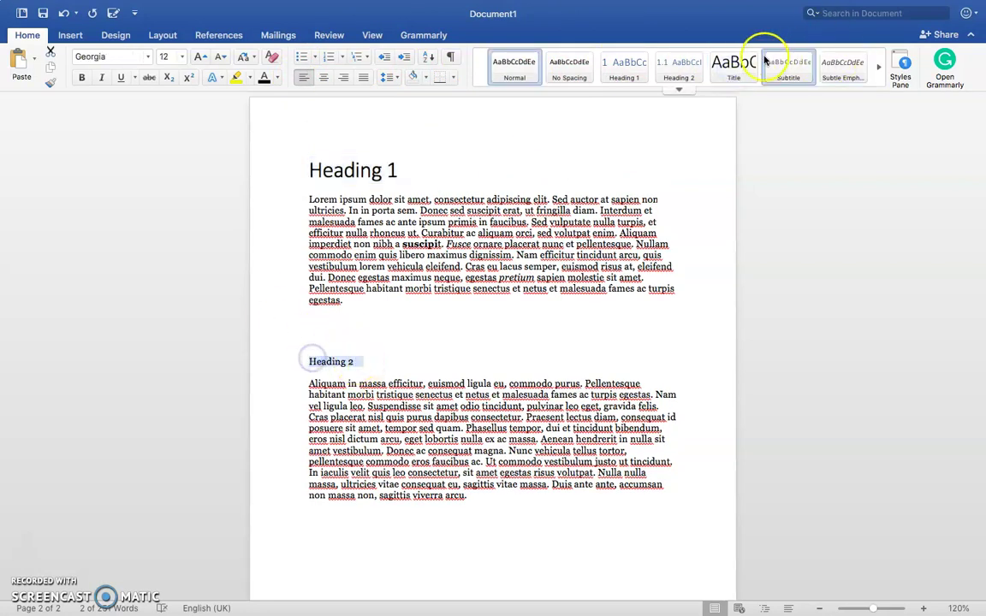
pyautogui.click(732, 65)
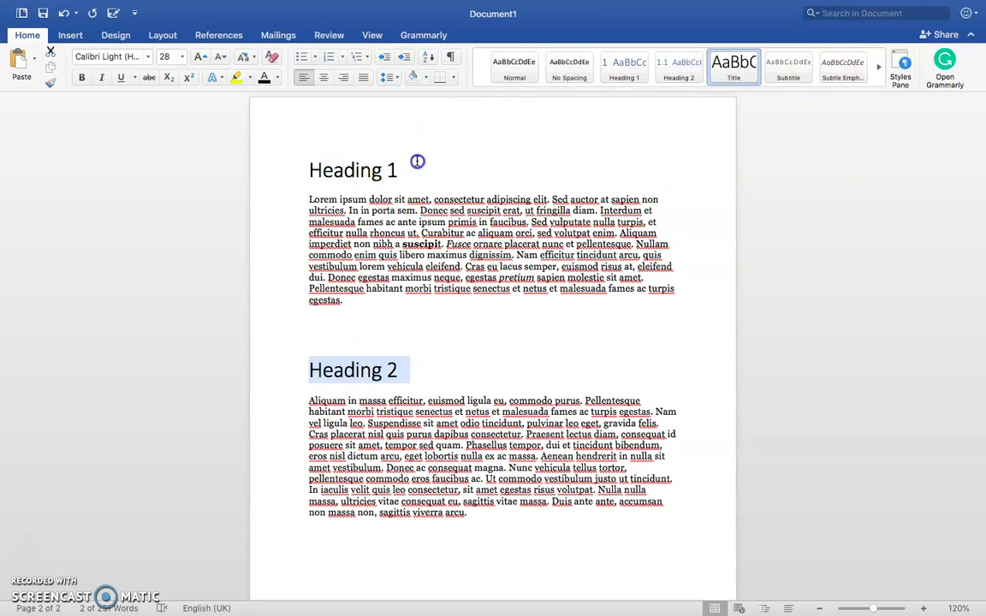
# - Number the two headings 1 and 2 with the 1 / 1.1 Heading multilevel list
pyautogui.moveTo(415, 162); pyautogui.dragTo(334, 158)
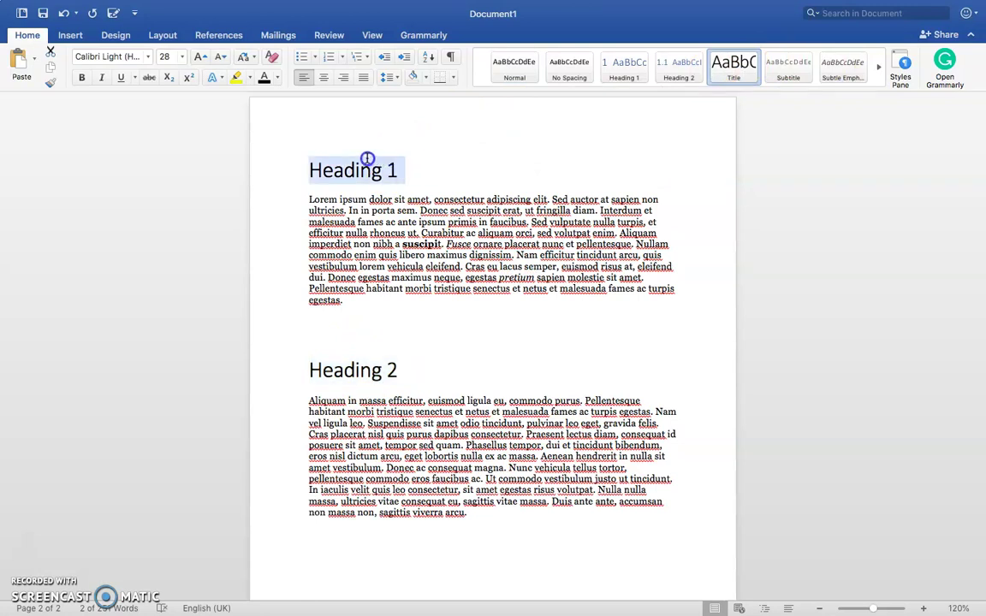
pyautogui.click(359, 58)
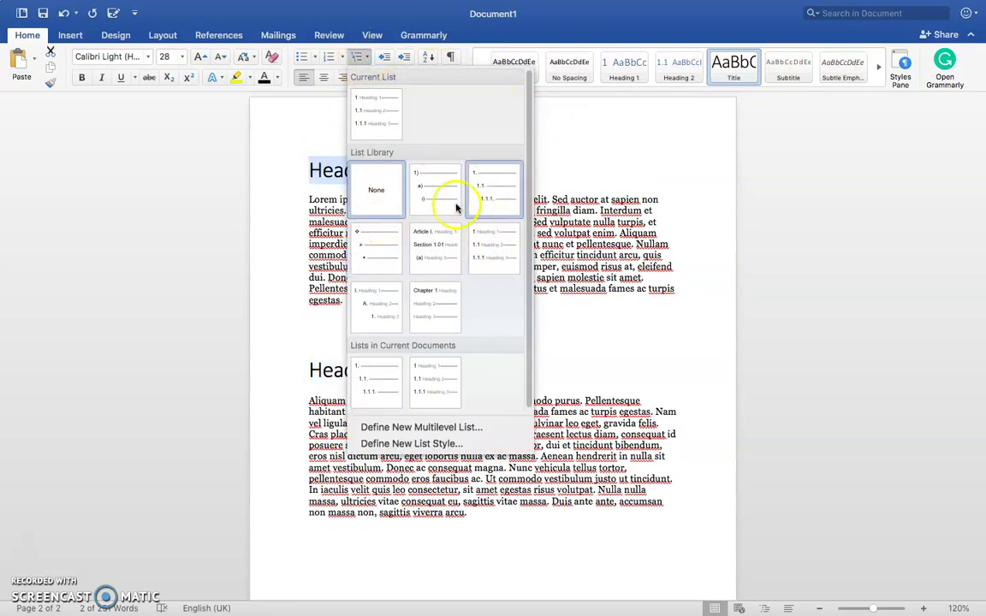
pyautogui.click(503, 247)
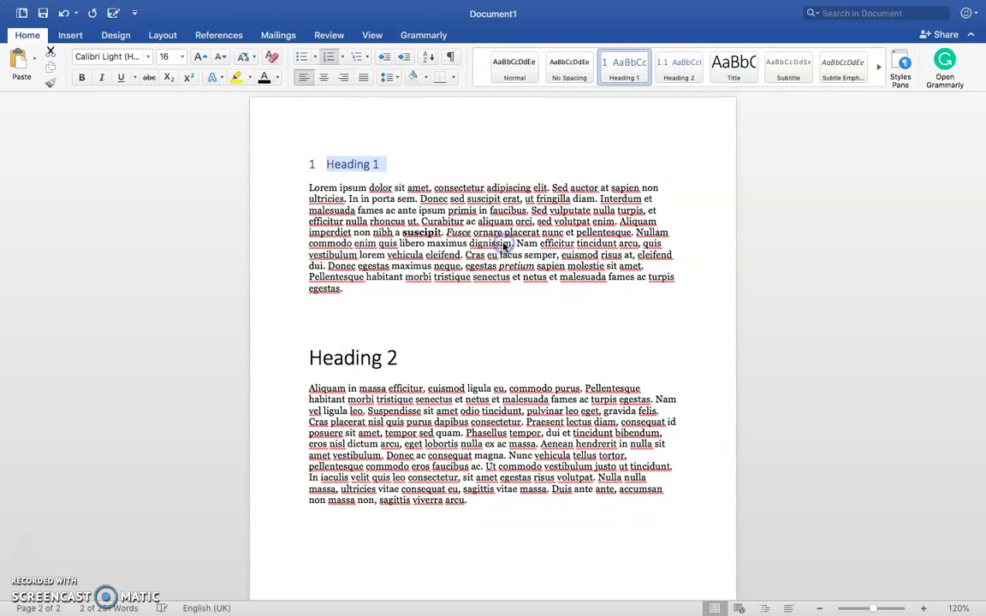
pyautogui.click(334, 351)
pyautogui.click(256, 355)
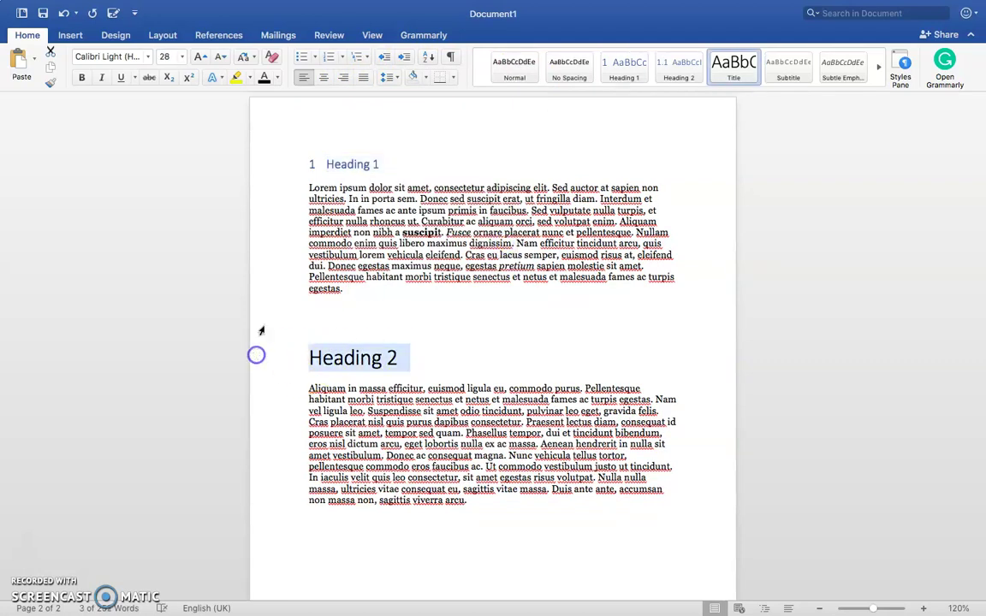
pyautogui.click(360, 56)
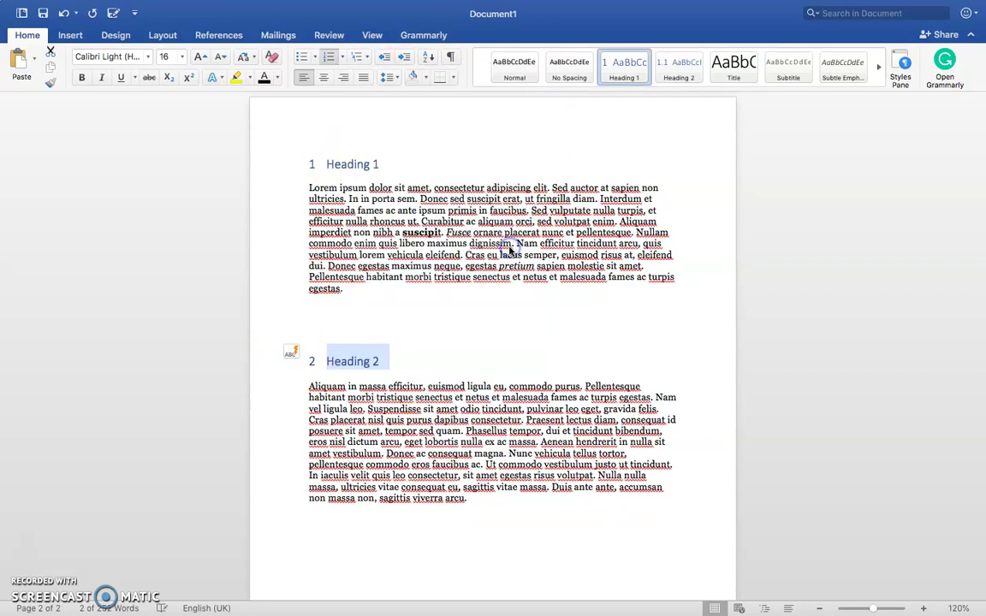
pyautogui.click(447, 351)
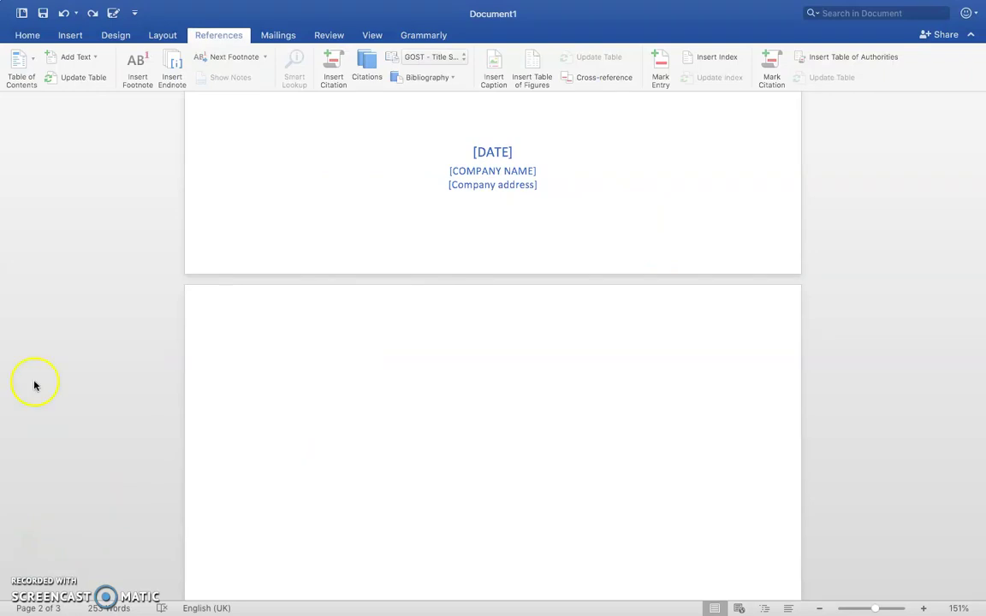
# - On blank page 2, insert the Modern automatic table of contents listing both headings
pyautogui.click(28, 35)
pyautogui.click(208, 35)
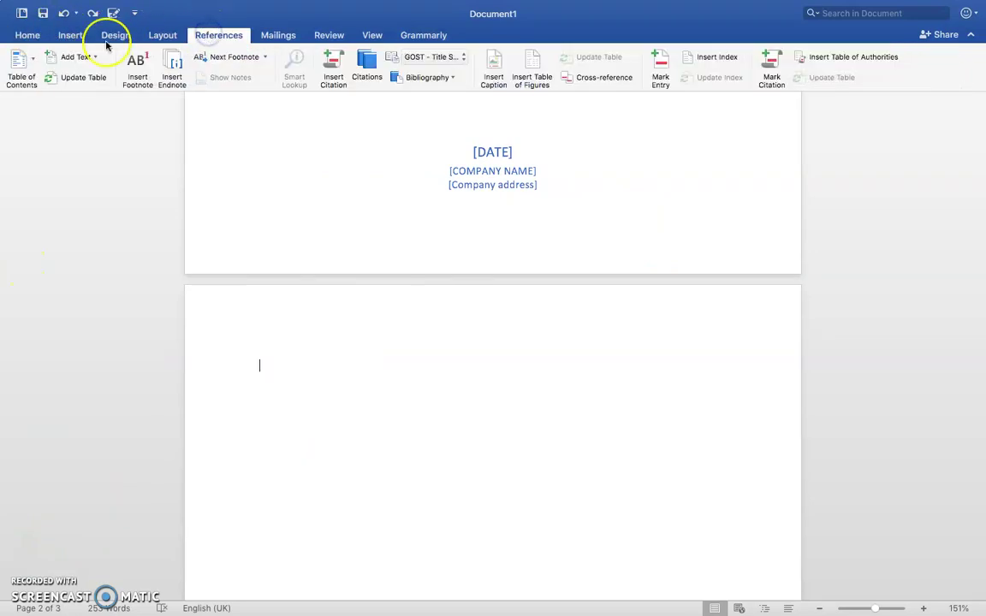
pyautogui.click(19, 70)
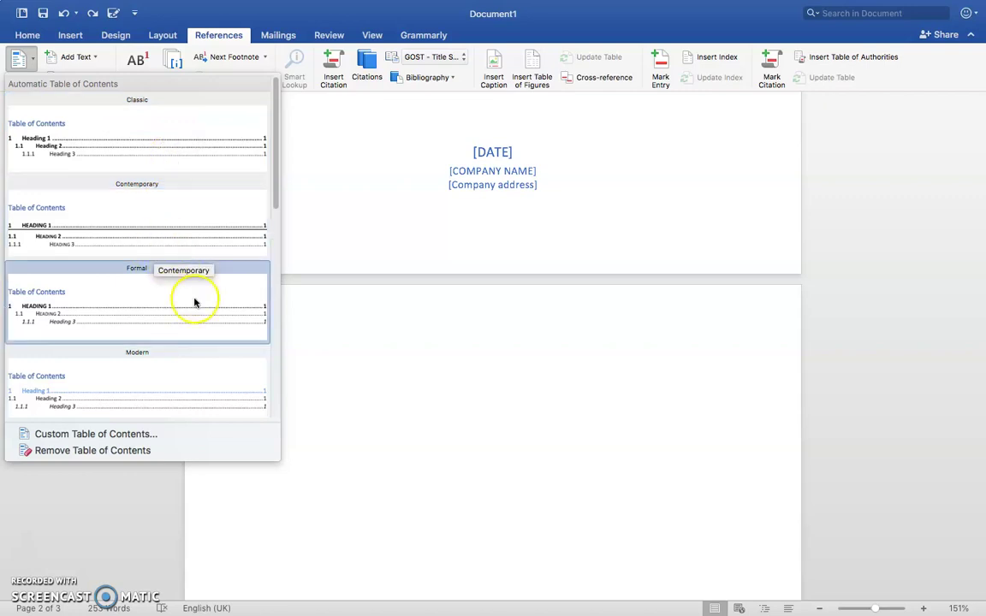
pyautogui.click(116, 394)
pyautogui.scroll(-2, 398, 497)
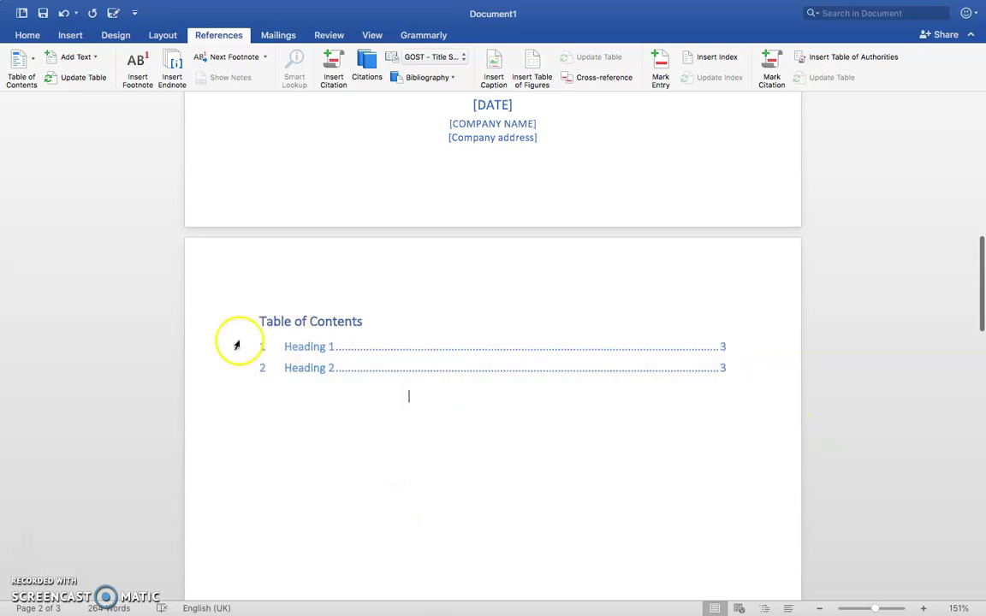
pyautogui.scroll(-5, 385, 485)
pyautogui.scroll(-3, 387, 486)
pyautogui.scroll(-10, 386, 484)
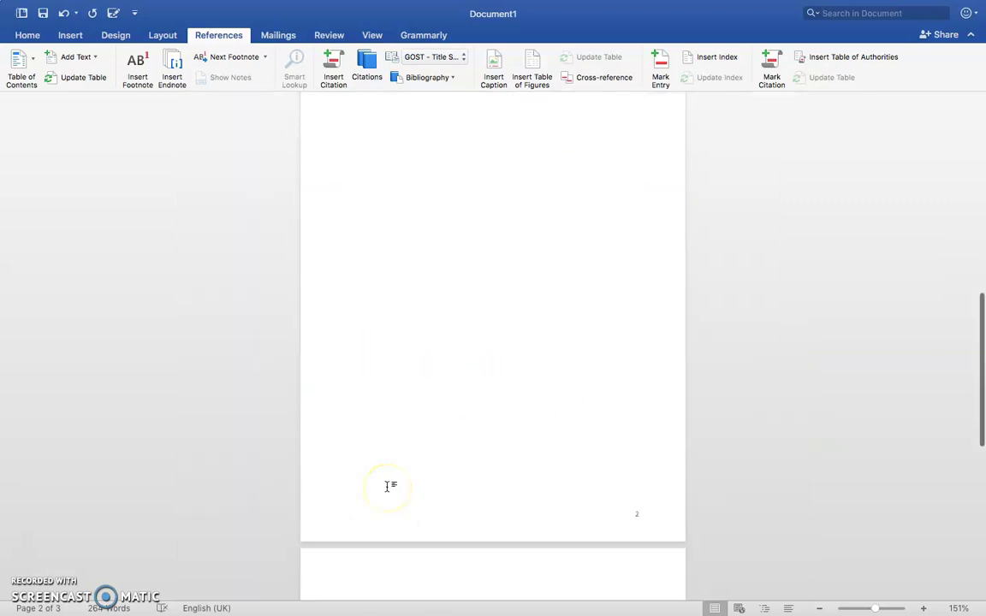
pyautogui.click(365, 581)
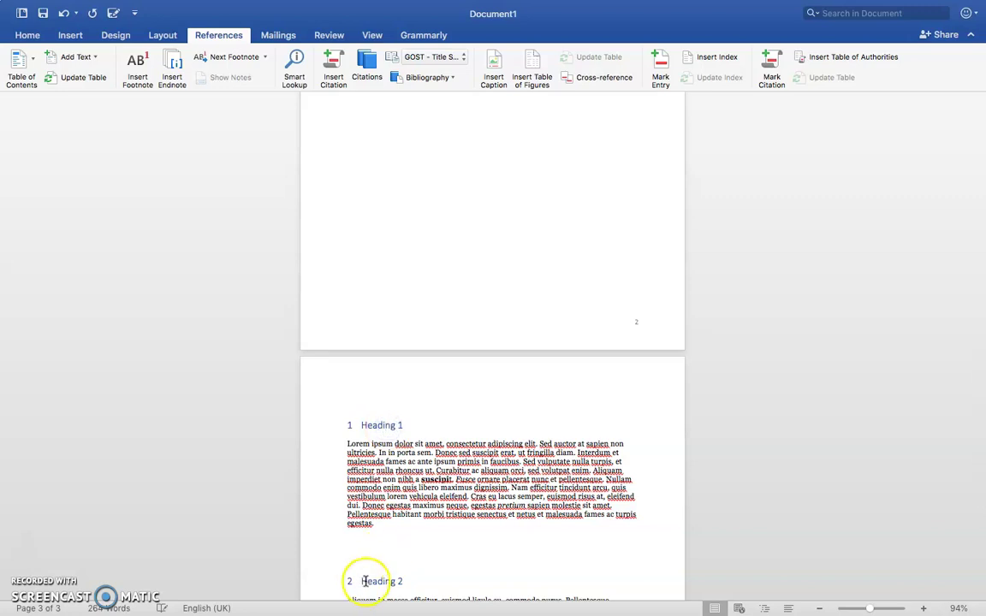
pyautogui.scroll(-2, 376, 556)
pyautogui.scroll(10, 410, 539)
pyautogui.click(417, 533)
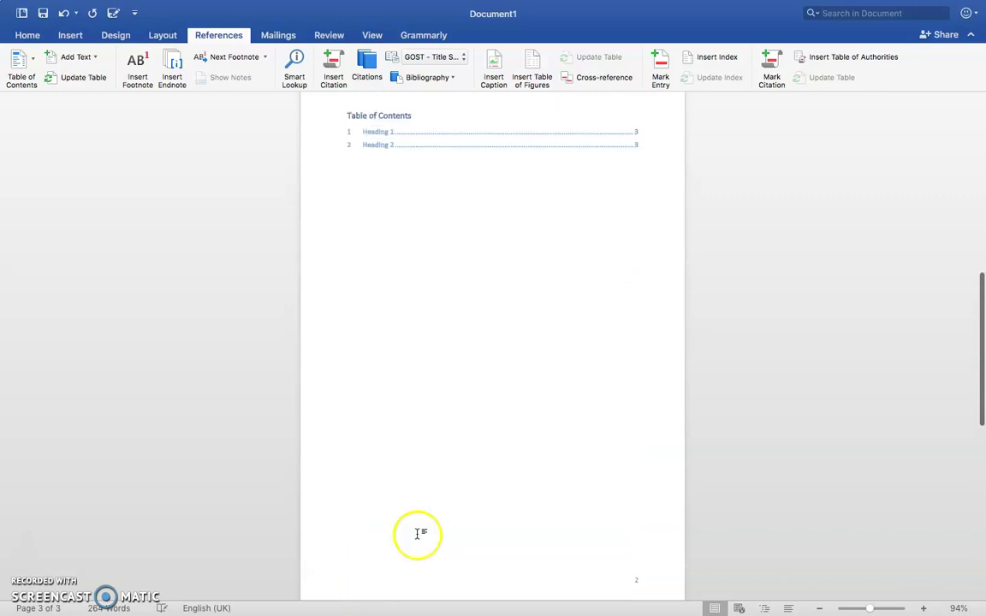